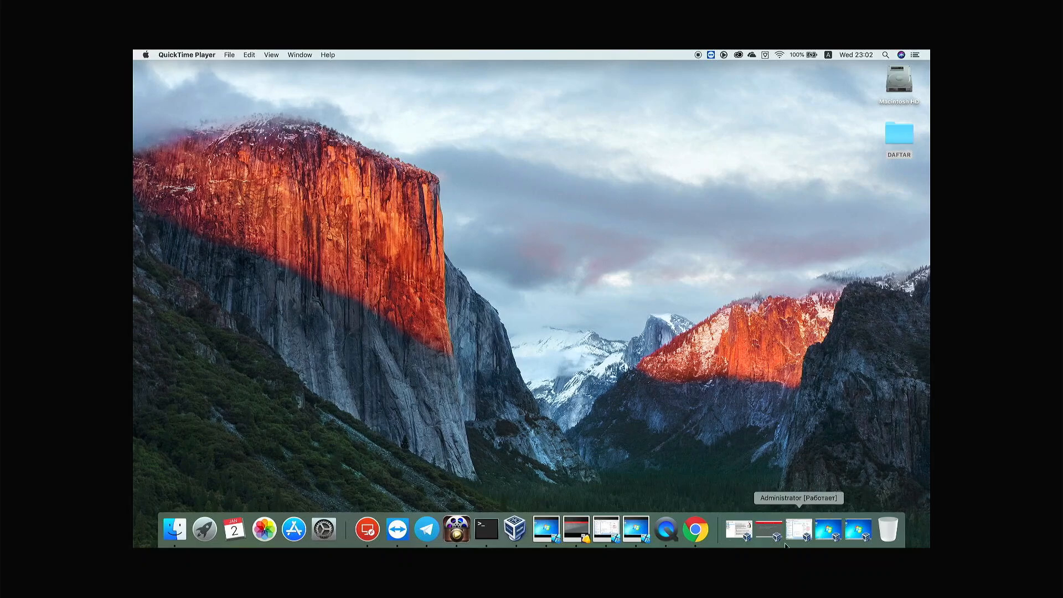
Bring up the Administrator and XODIM virtual machines, and open kerio.local in Chrome on XODIM.
click(797, 530)
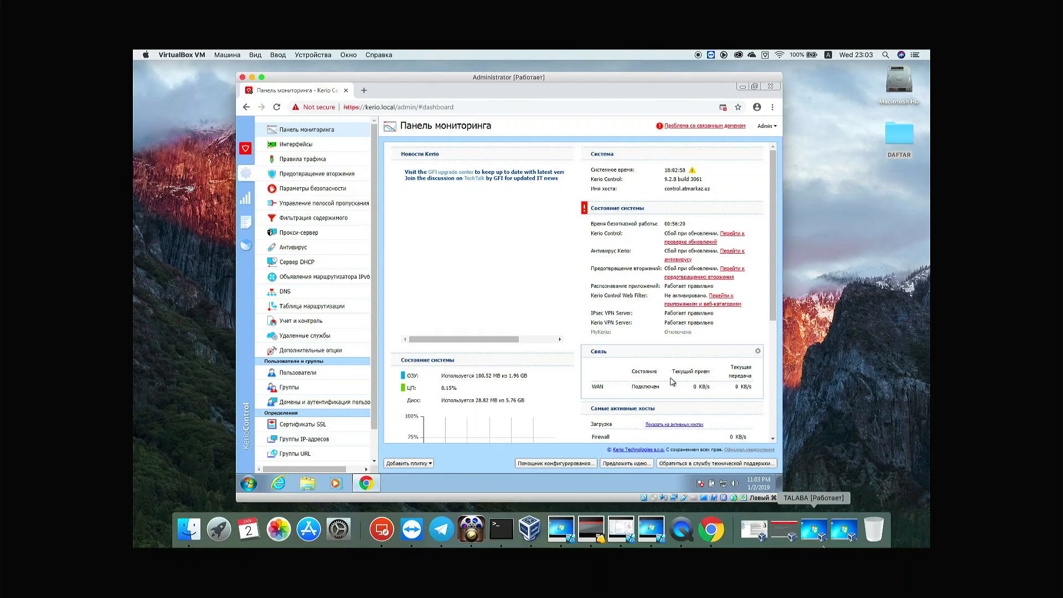
click(843, 530)
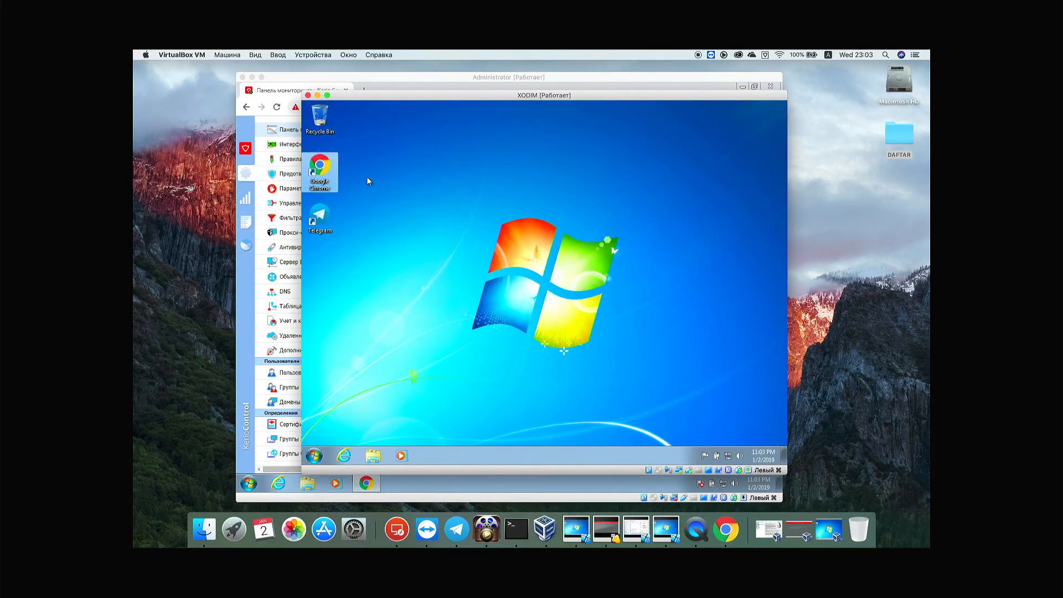
double_click(329, 171)
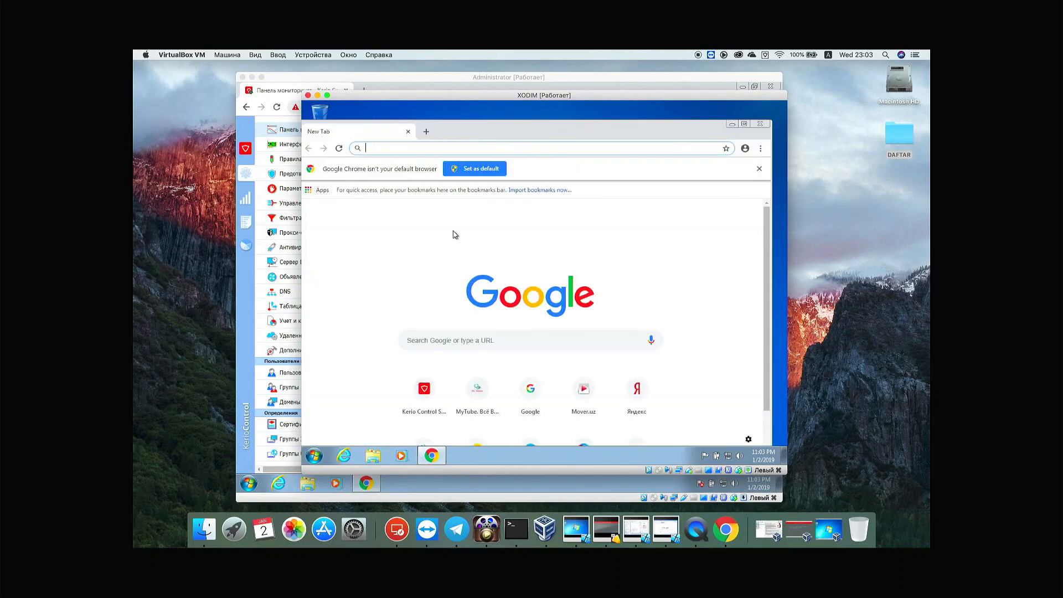
click(458, 172)
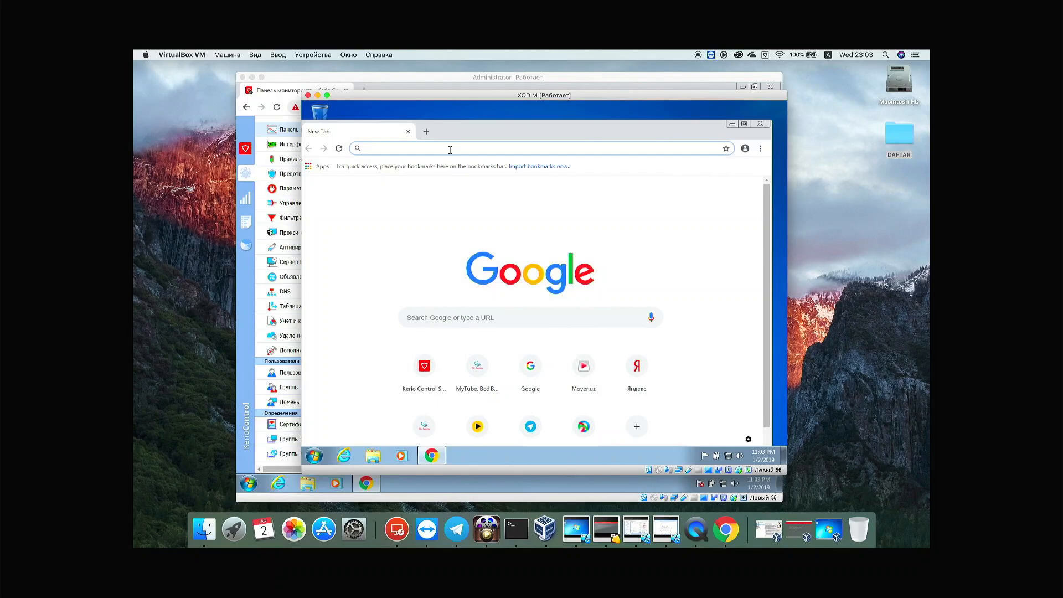
text(kerio.local)
key(Return)
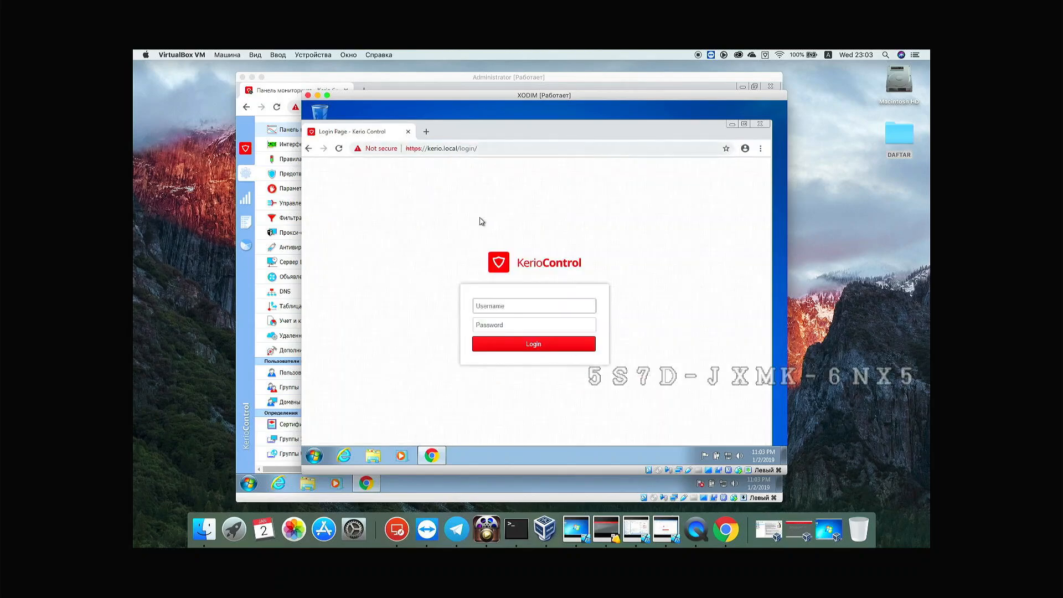
Log in to Kerio Control on XODIM with the saved username and the account password.
text(ak)
key(Down)
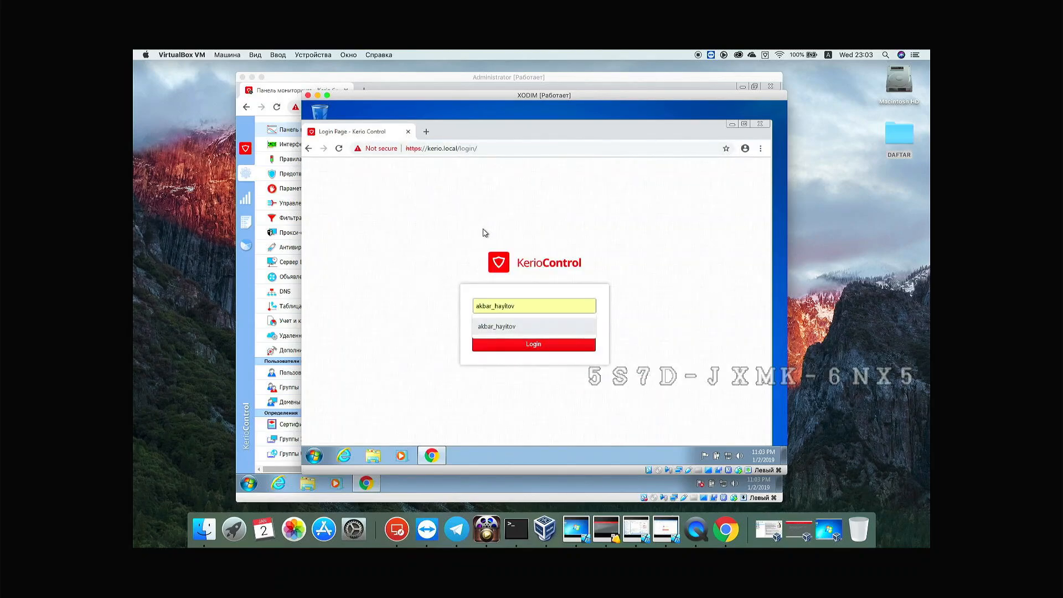
key(Return)
key(Tab)
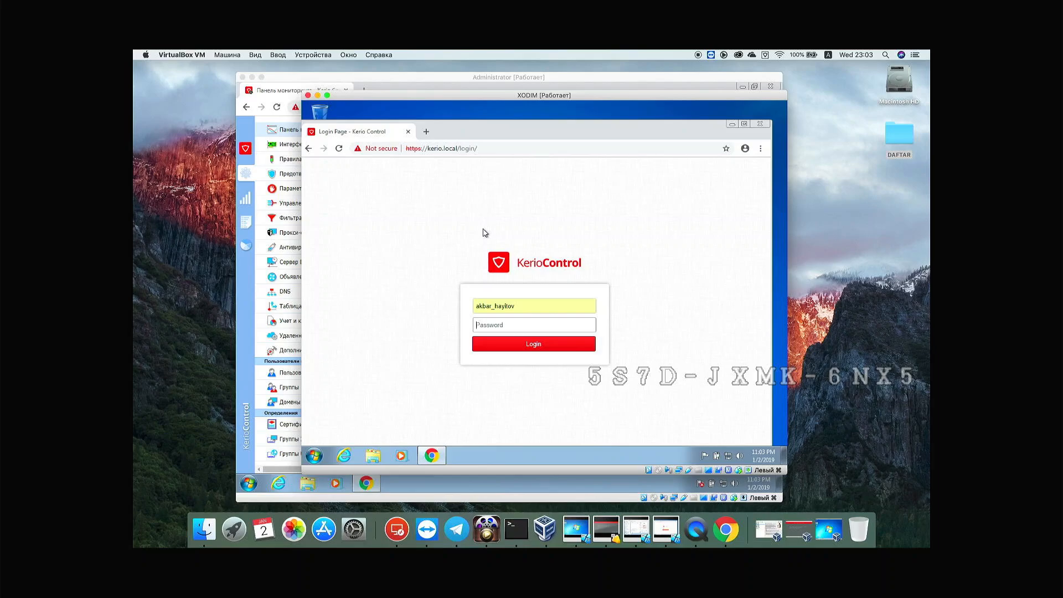
text(•••)
key(Return)
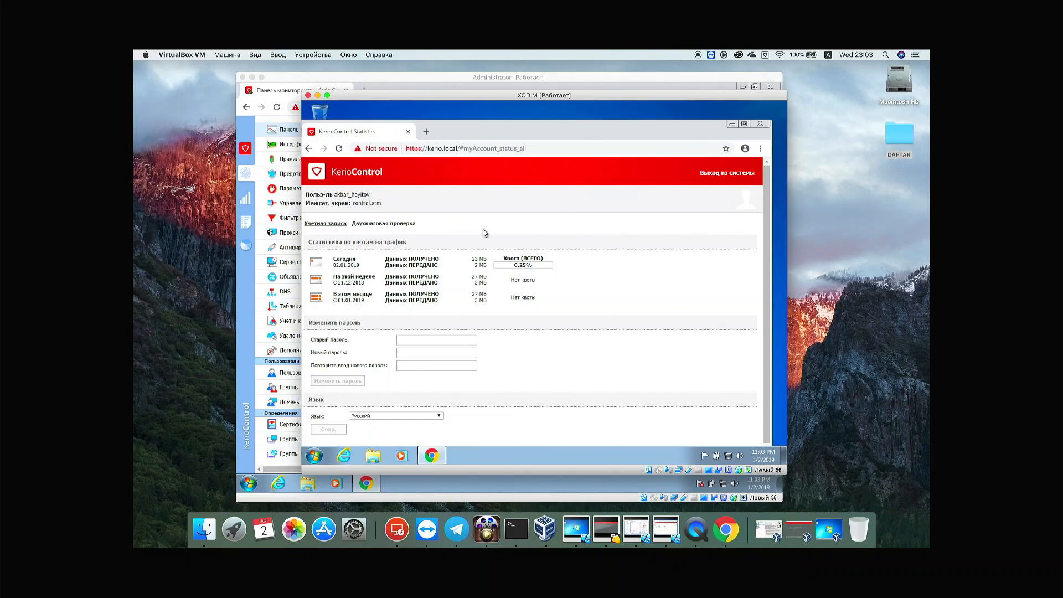
Switch to the TALABA virtual machine and open kerio.local in Chrome.
click(826, 530)
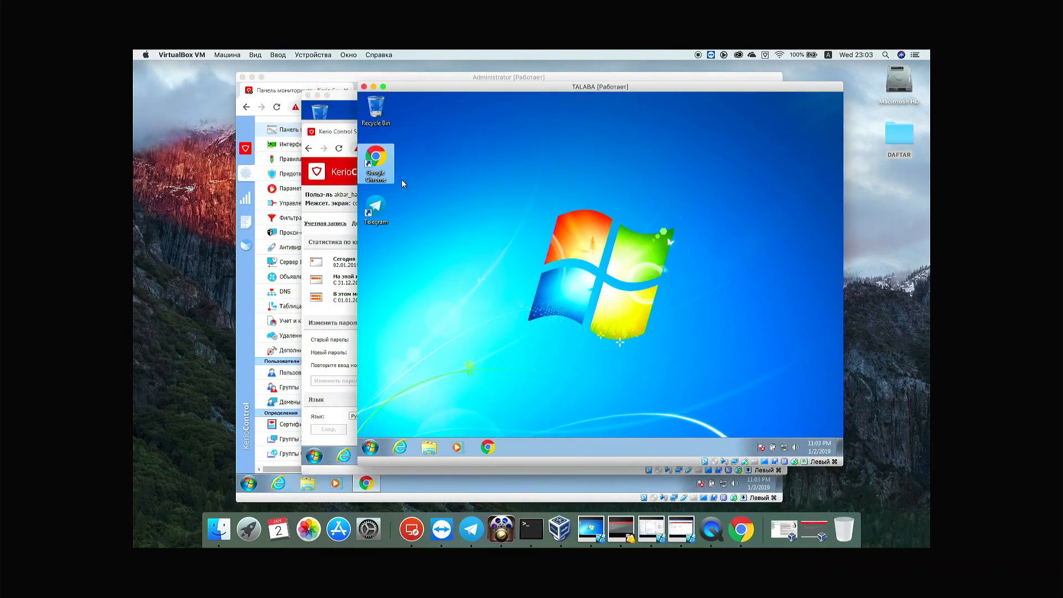
double_click(385, 166)
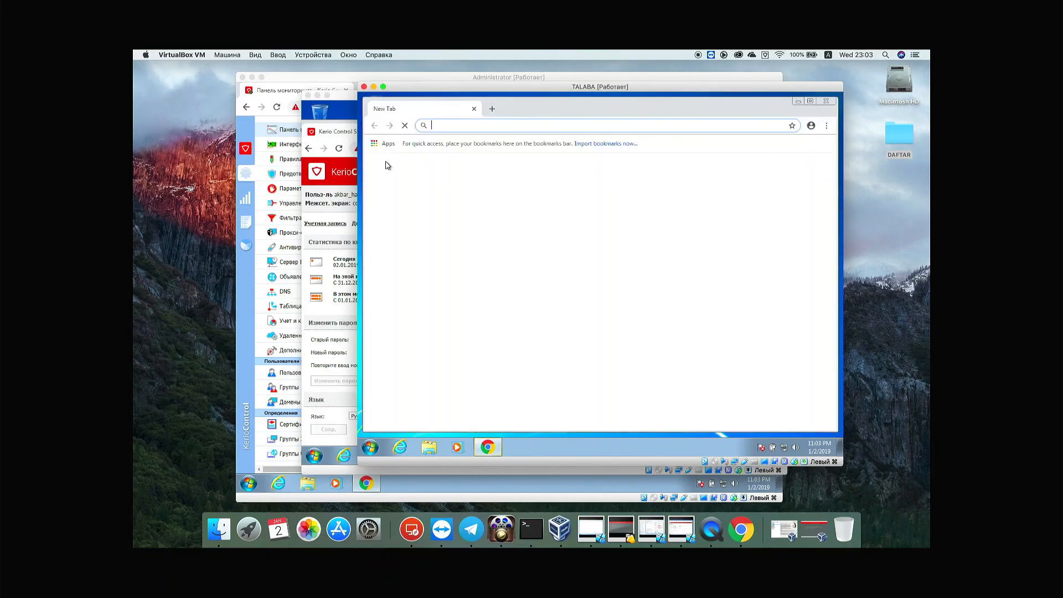
text(kerio.local)
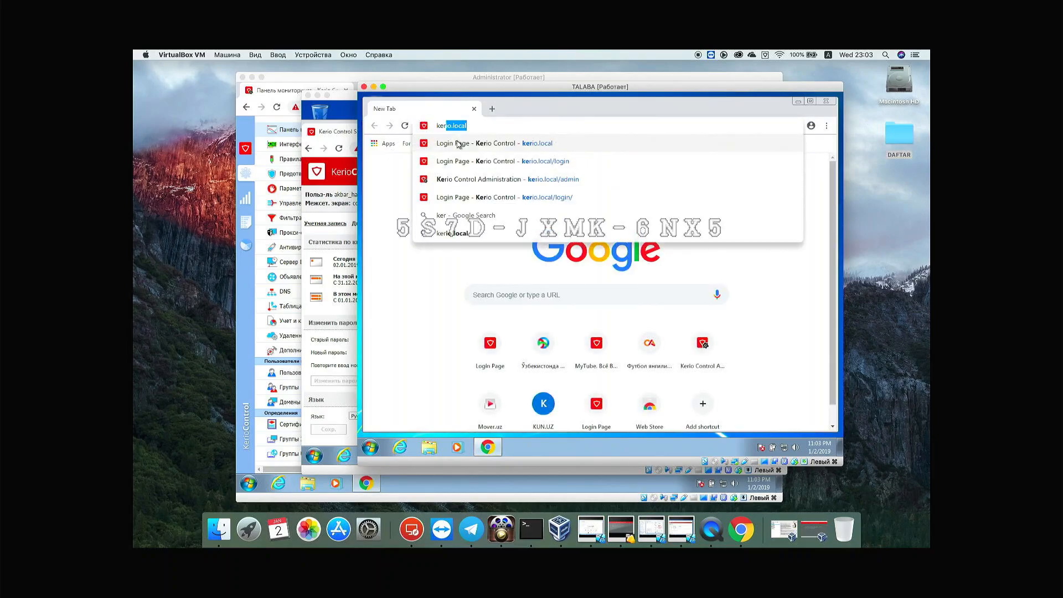
key(Return)
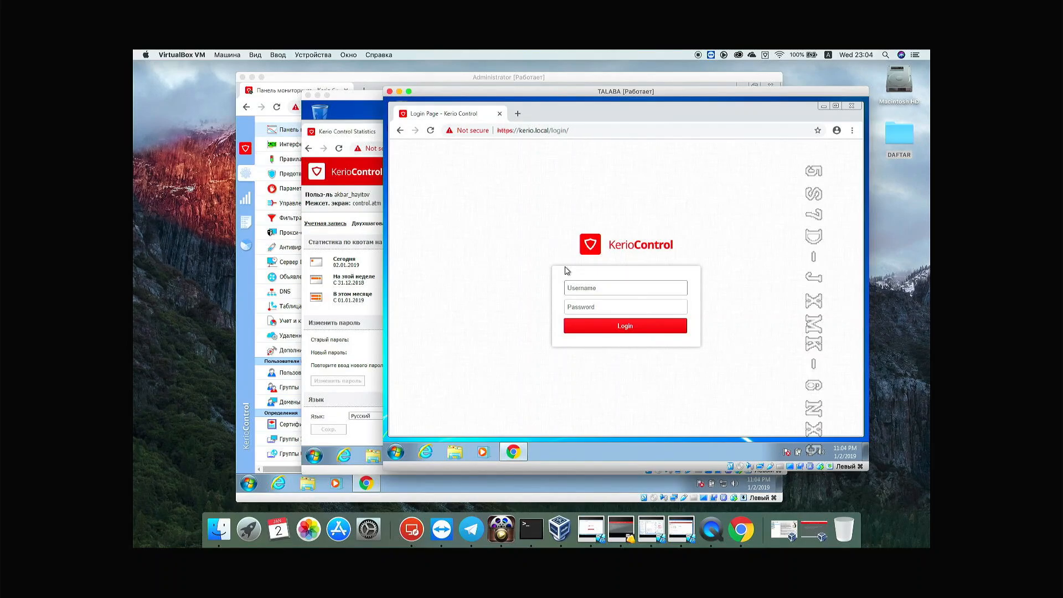
Log in to Kerio Control on TALABA as rektor with the account password.
text(rektor)
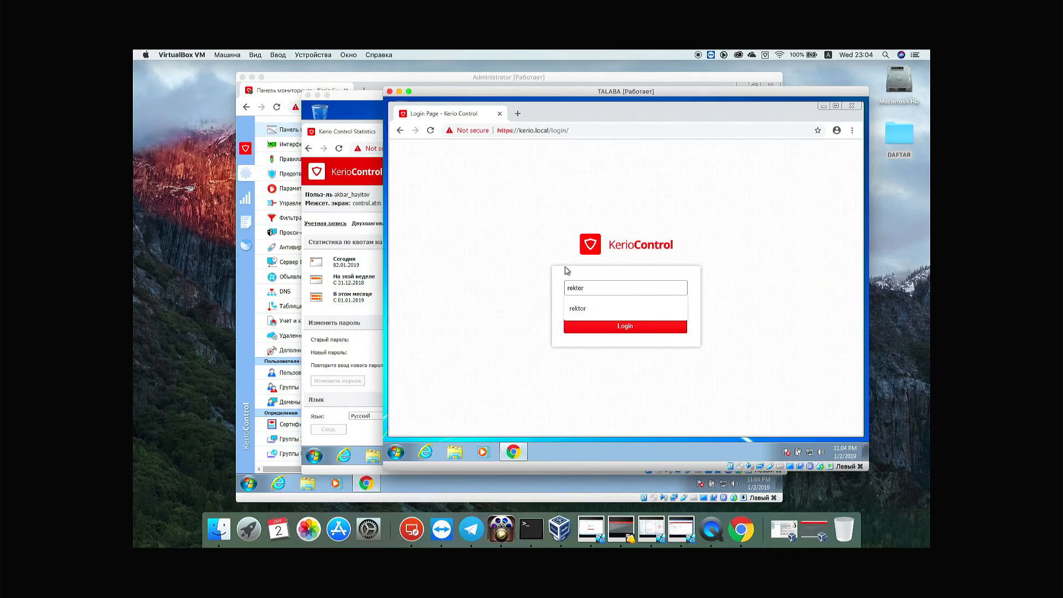
key(Tab)
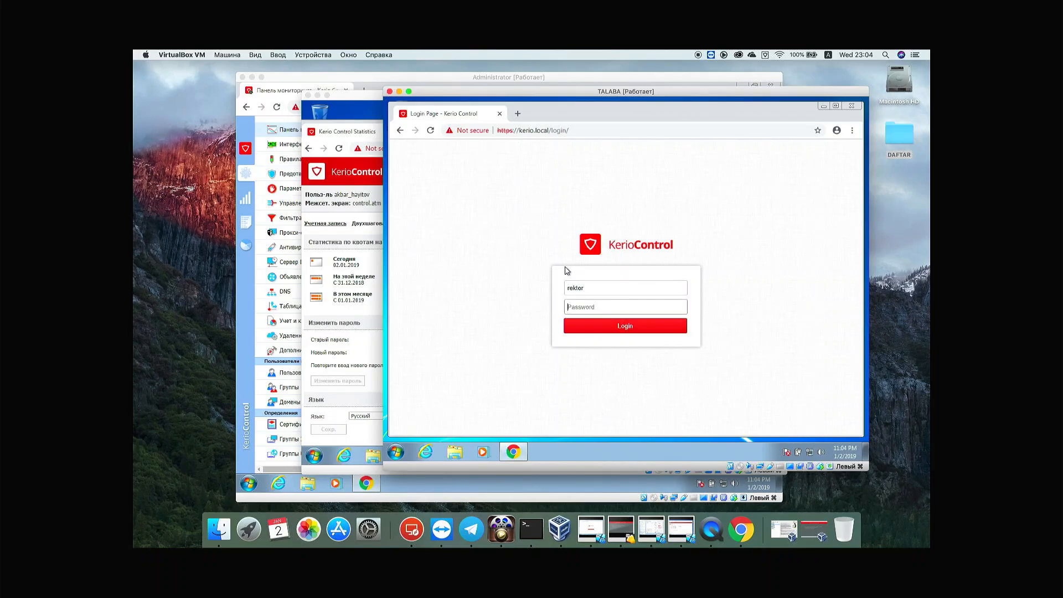
text(****)
key(Return)
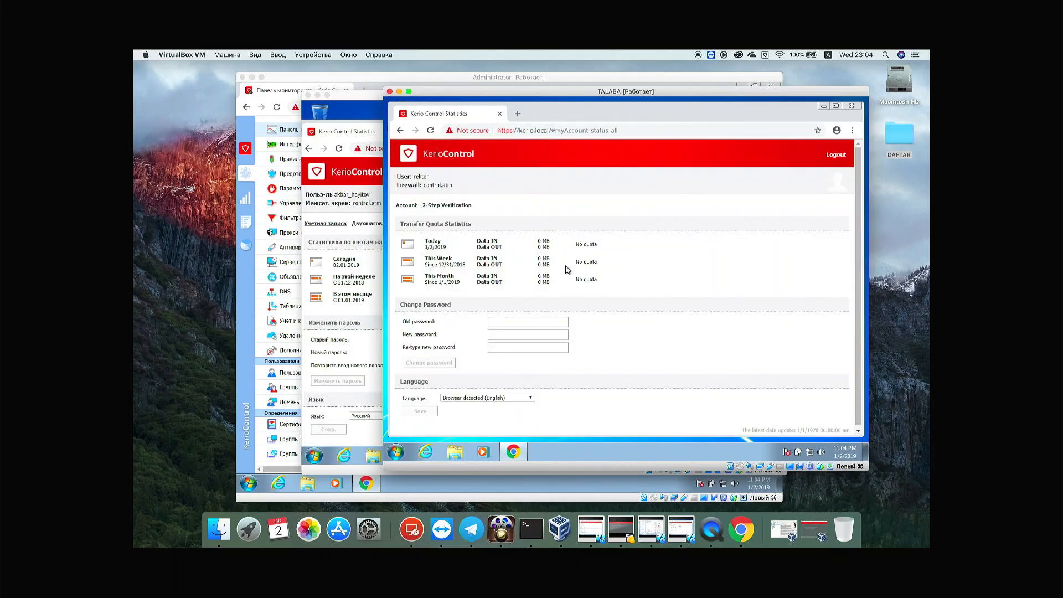
Search Google for "download 10 MB" in a new browser tab on TALABA.
click(518, 117)
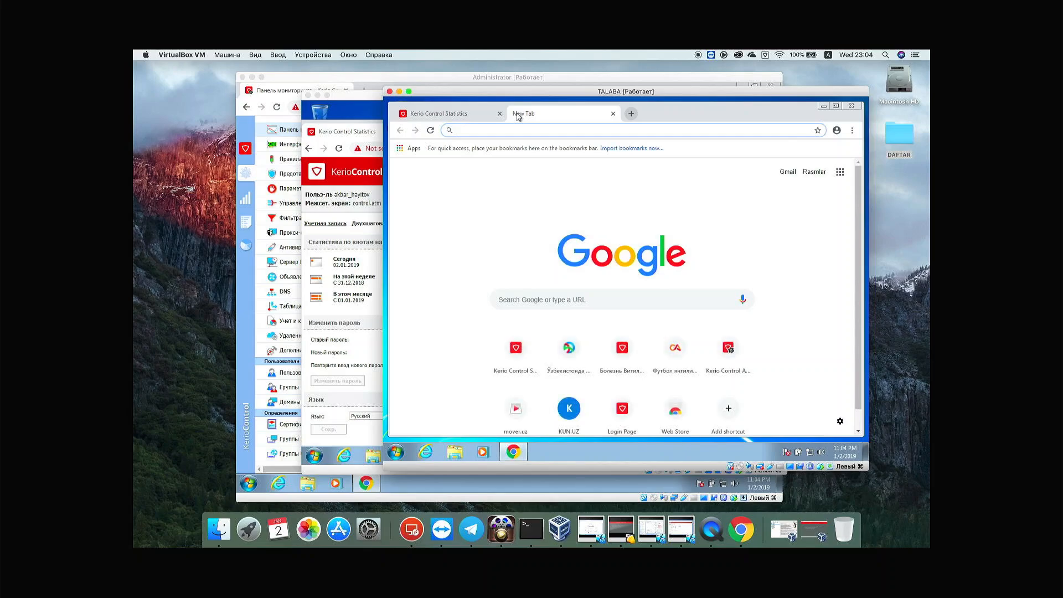
text(downlo)
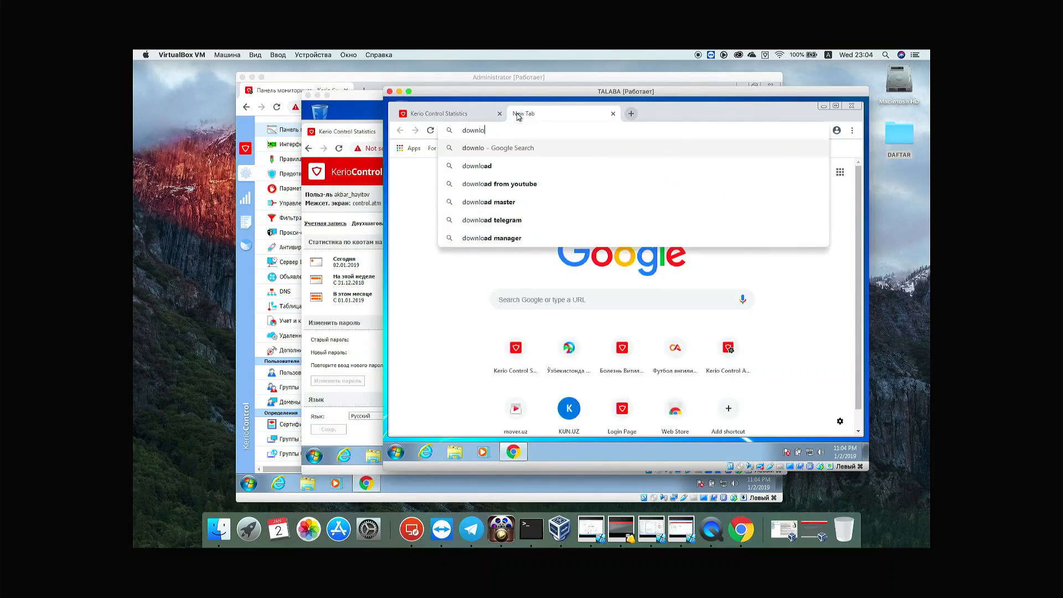
text(ad 10 MB)
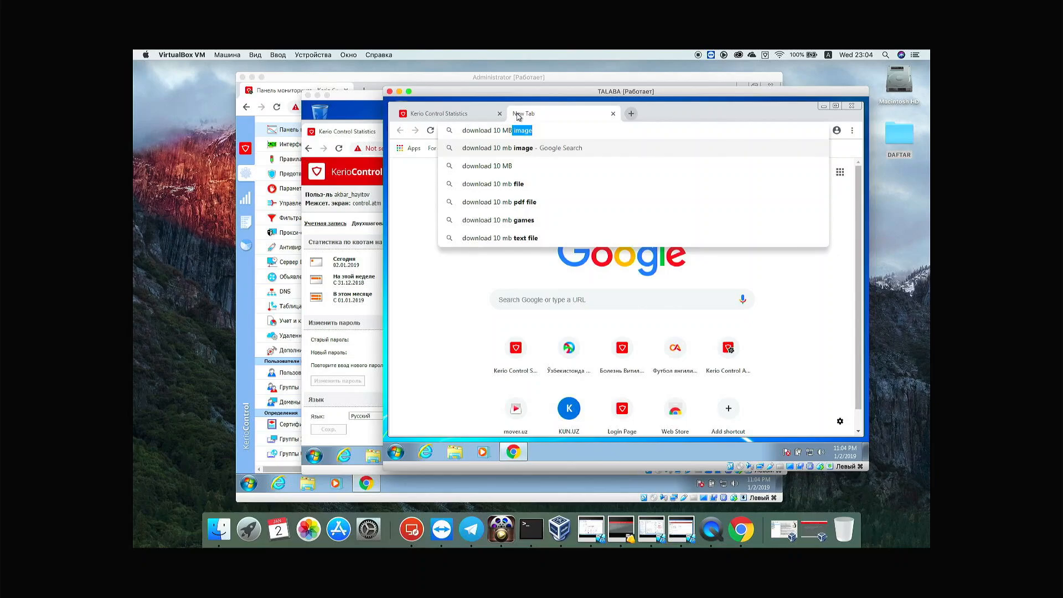
key(Delete)
key(Return)
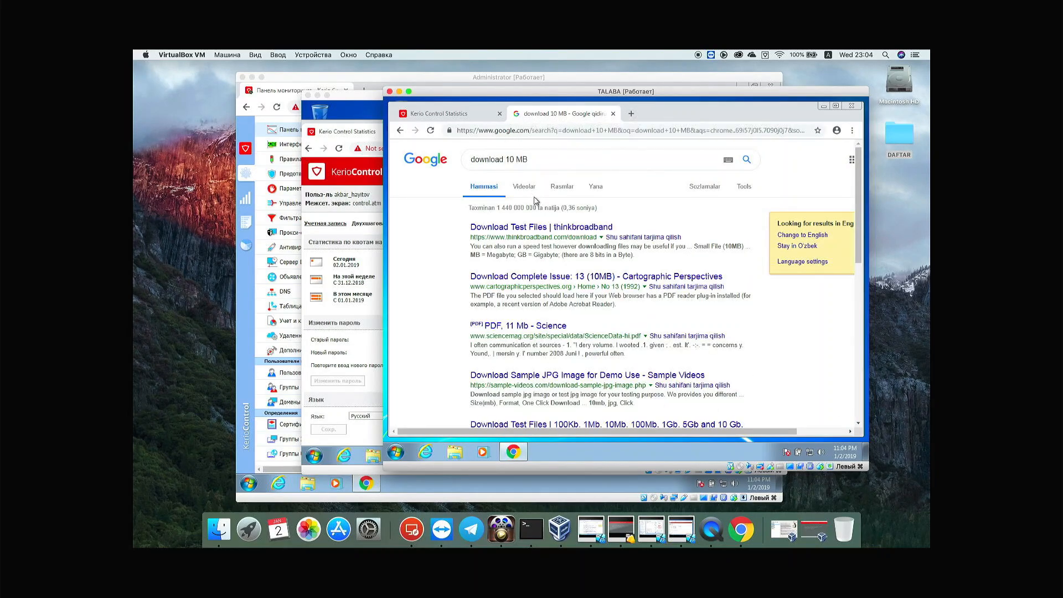
Open thinkbroadband's Download Test Files page from the results and start downloading the Medium File (100MB).
click(543, 231)
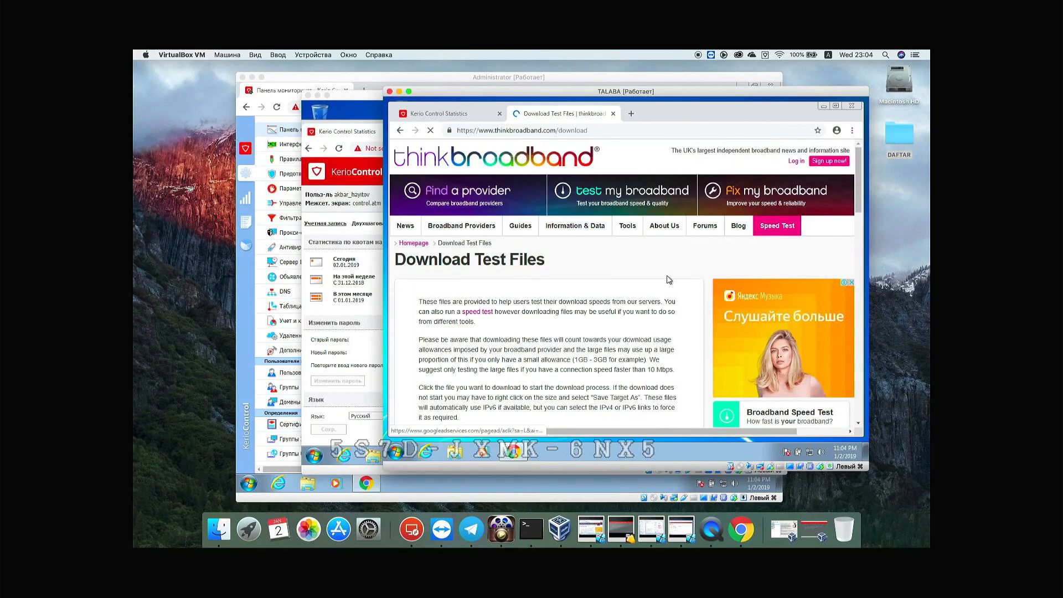
scroll(658, 266, down, 10)
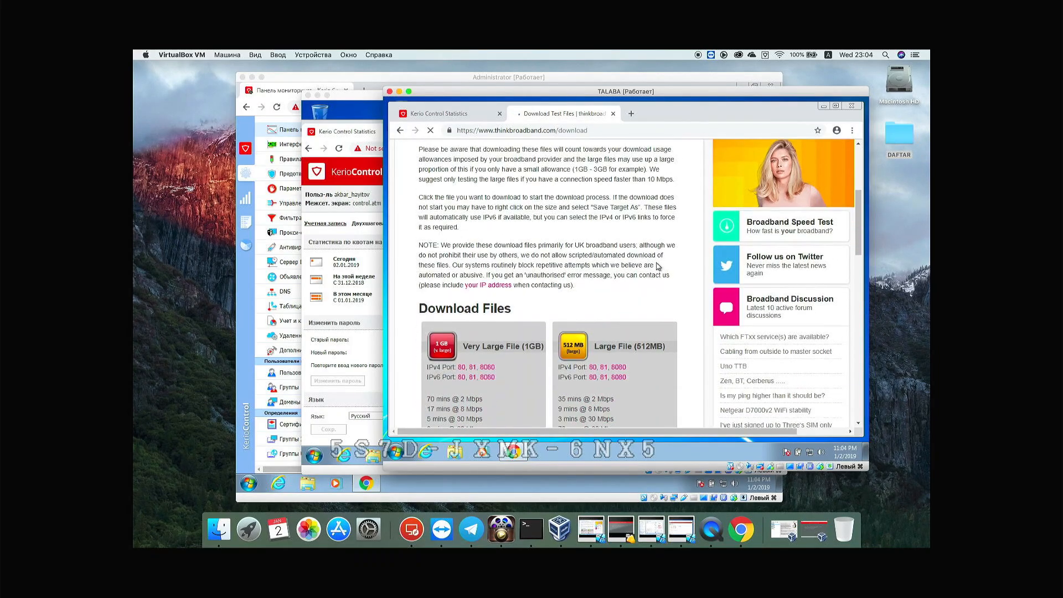
scroll(657, 266, down, 5)
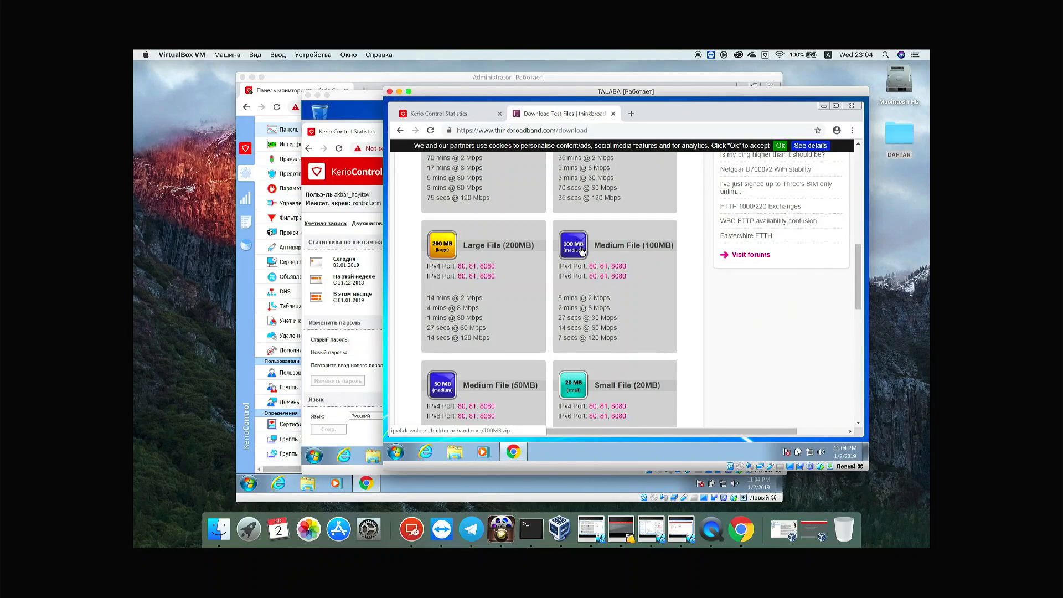
click(582, 249)
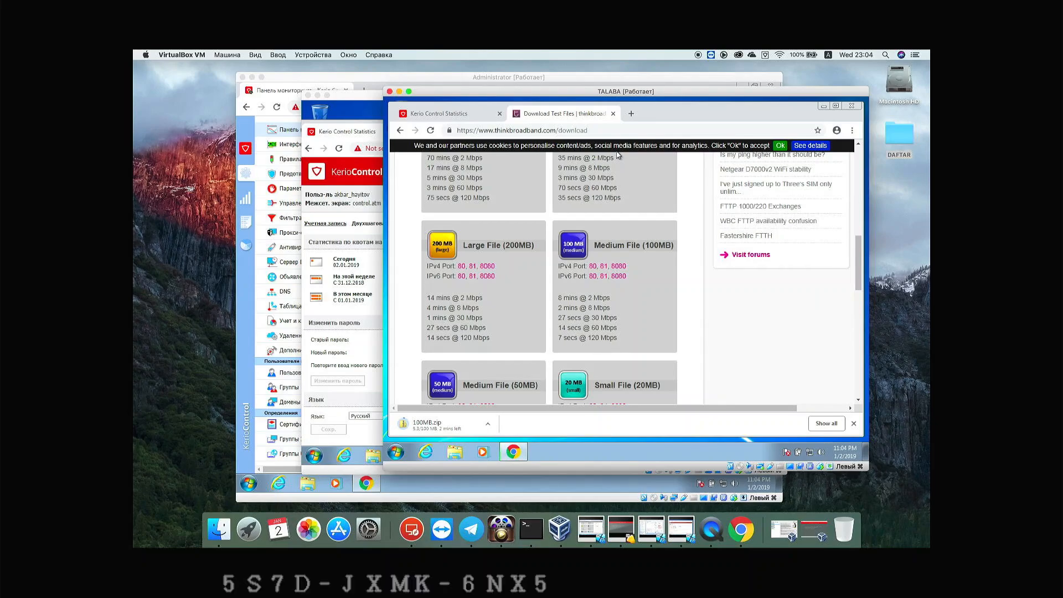
Open the browser's download list, cancel the 100MB.zip download and remove its entry.
key(ctrl+j)
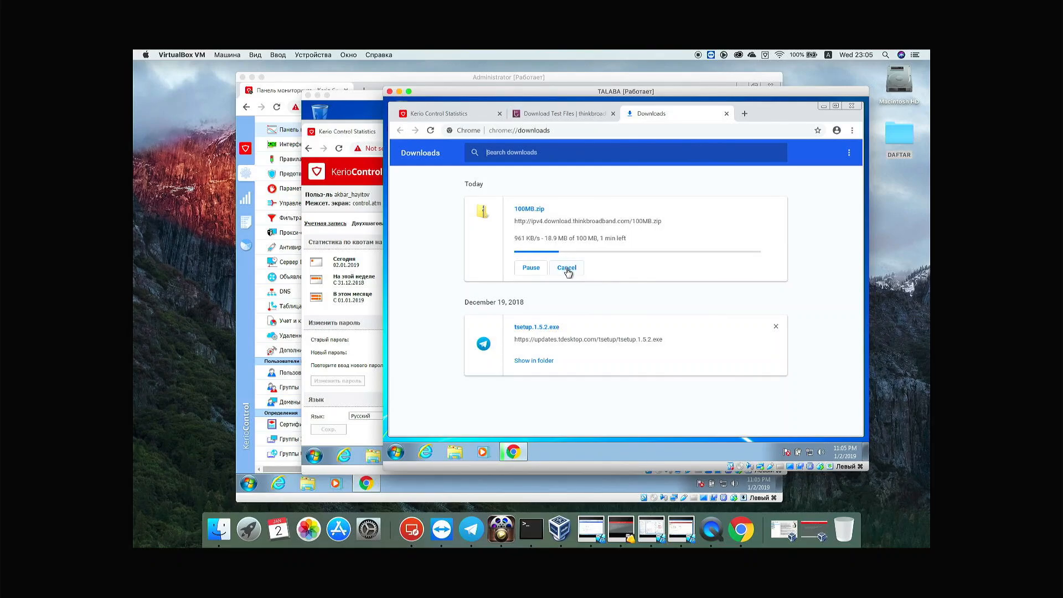
click(568, 269)
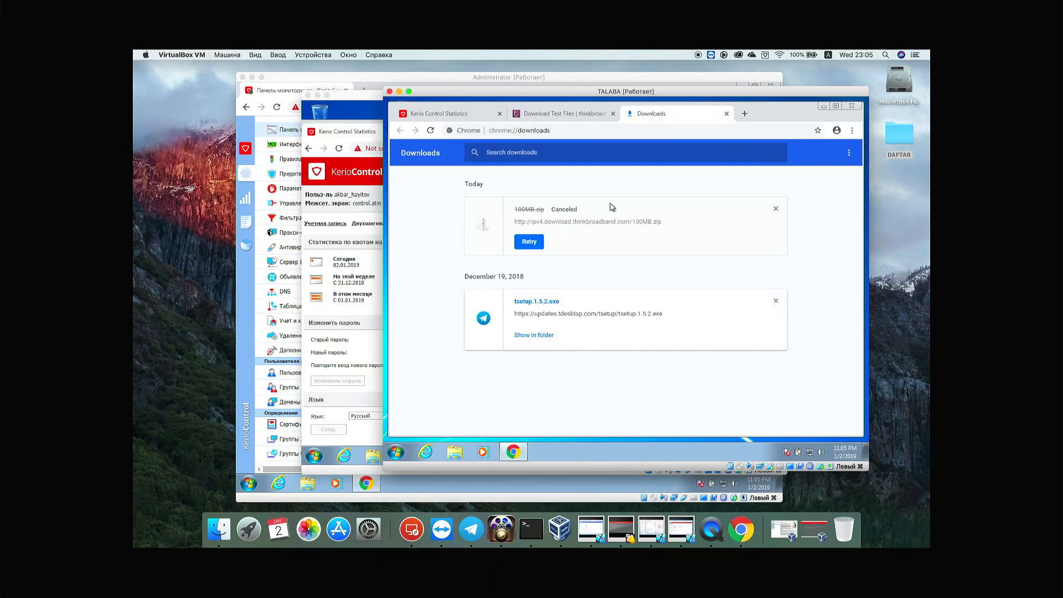
click(776, 210)
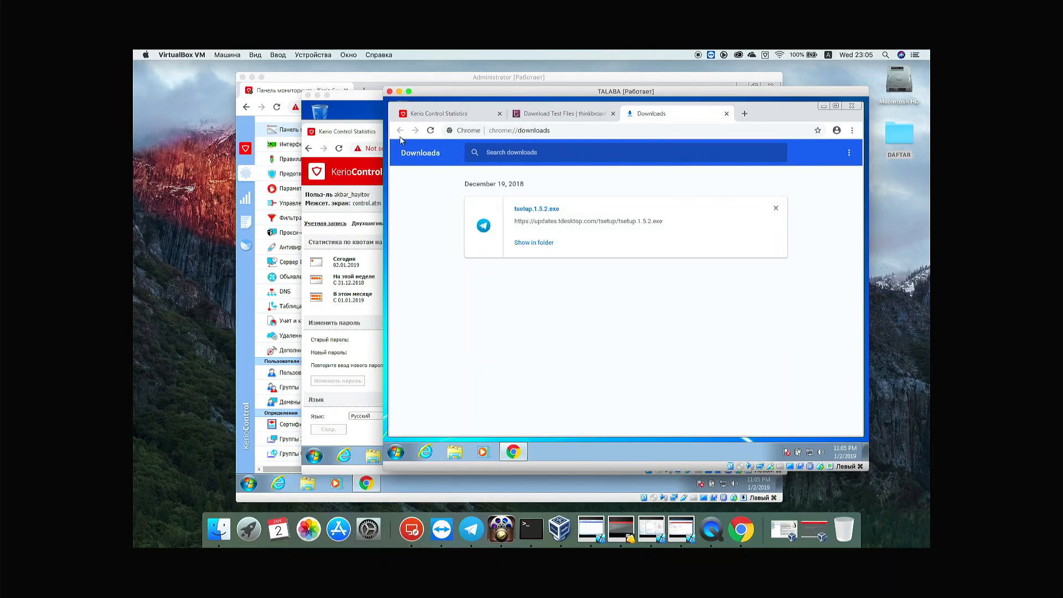
Switch to the XODIM virtual machine and search Google for "download 10MB" in a new tab.
click(359, 113)
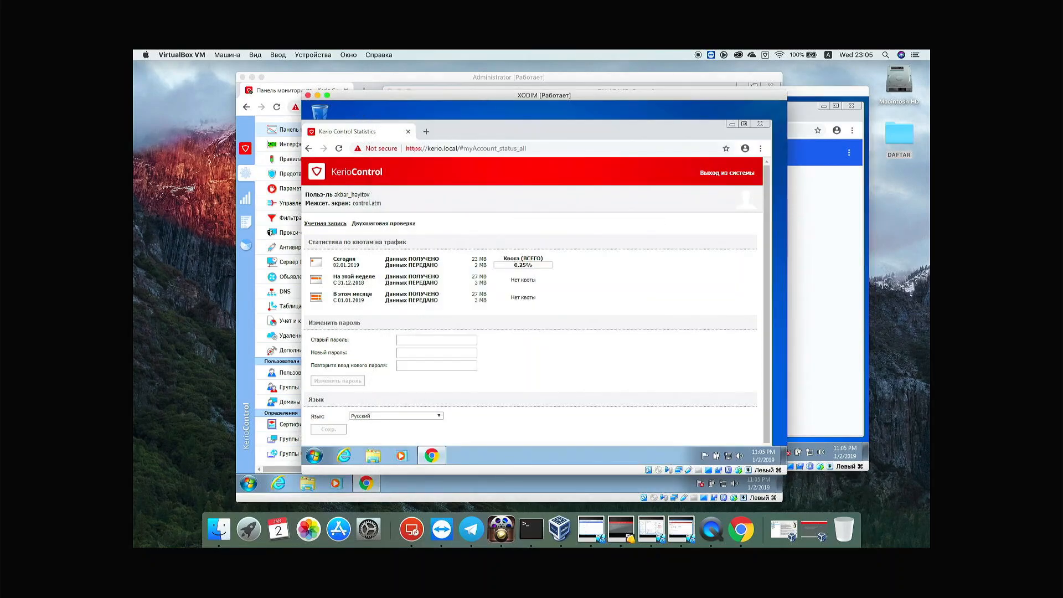
click(426, 133)
text(d)
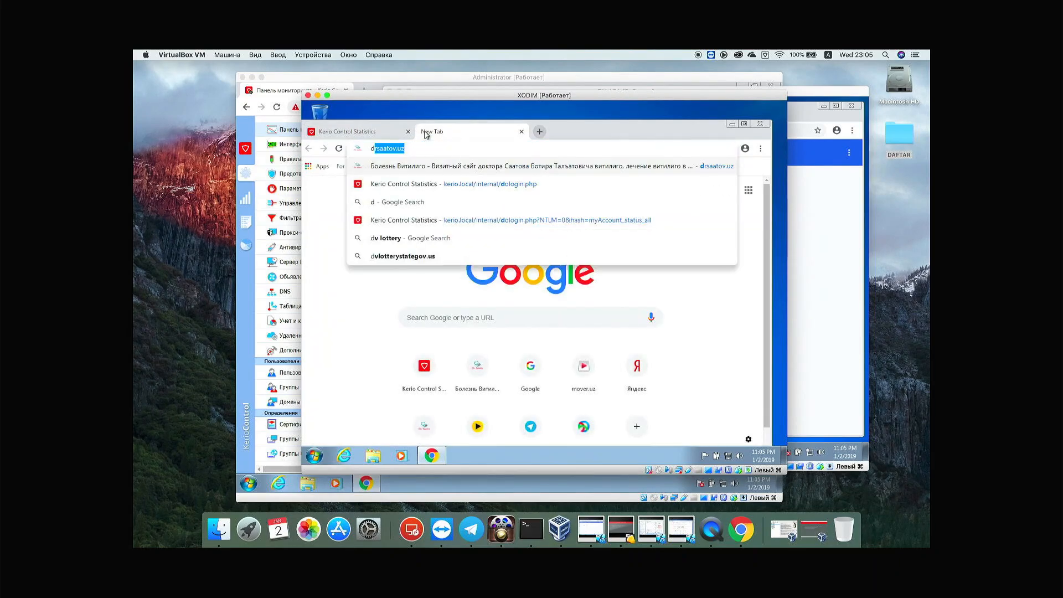
text(ownload)
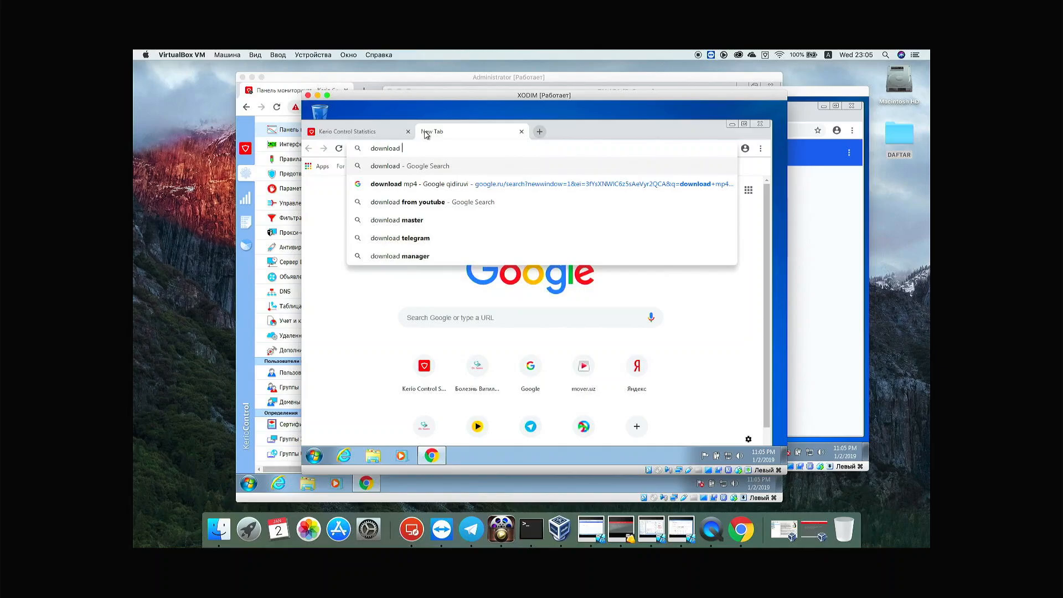
text( 10)
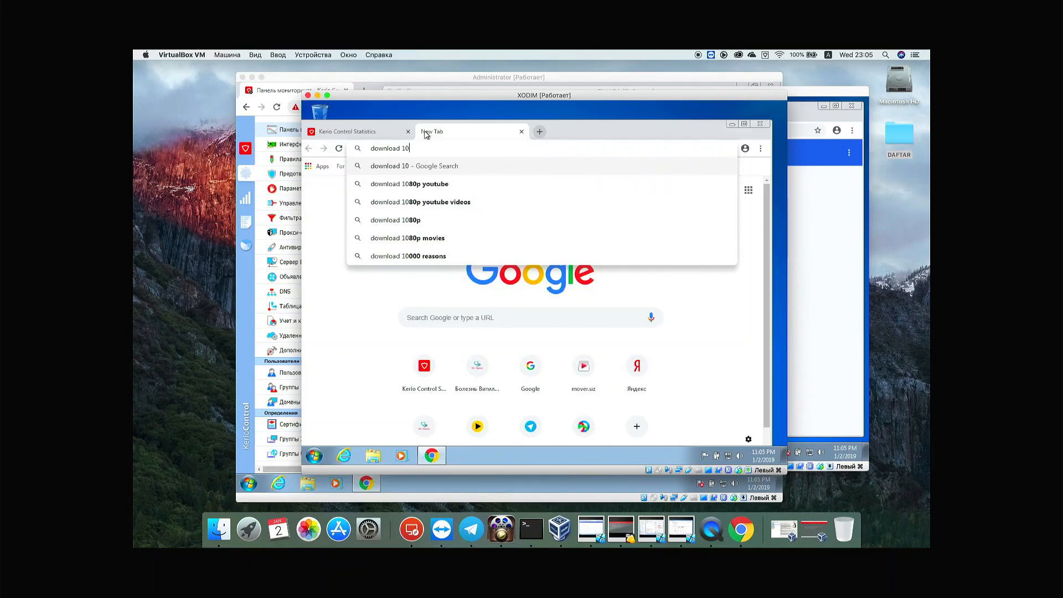
text(MB)
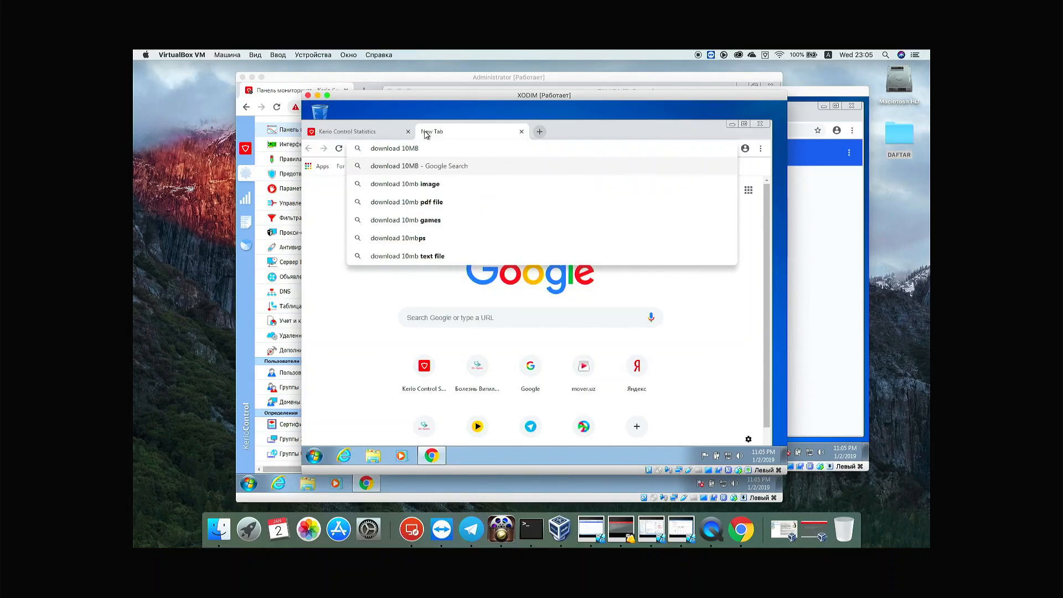
key(Return)
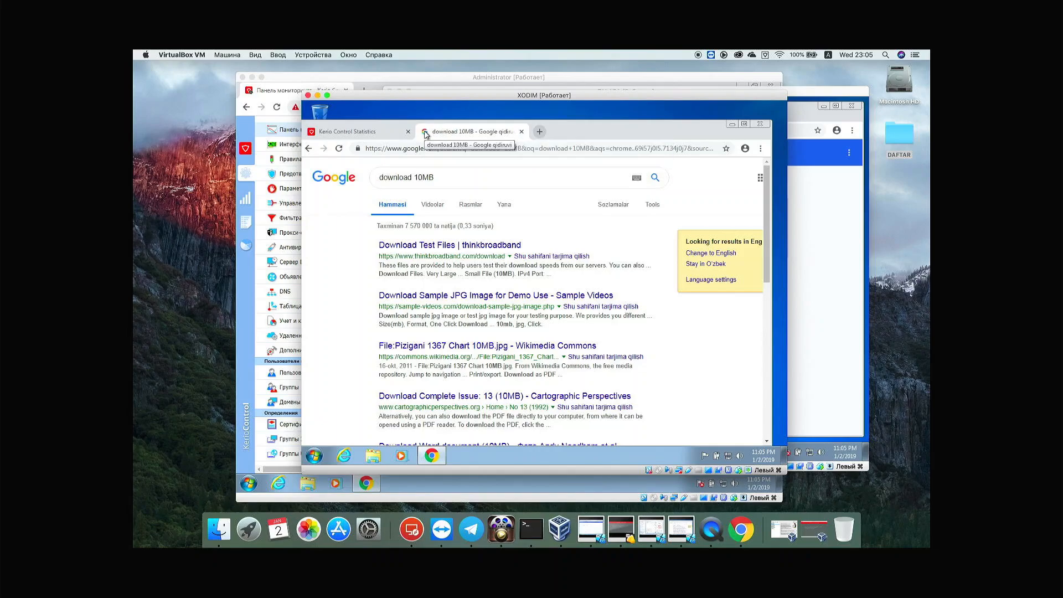
Start the Medium File (100MB) download from thinkbroadband's Download Test Files page on XODIM.
click(477, 245)
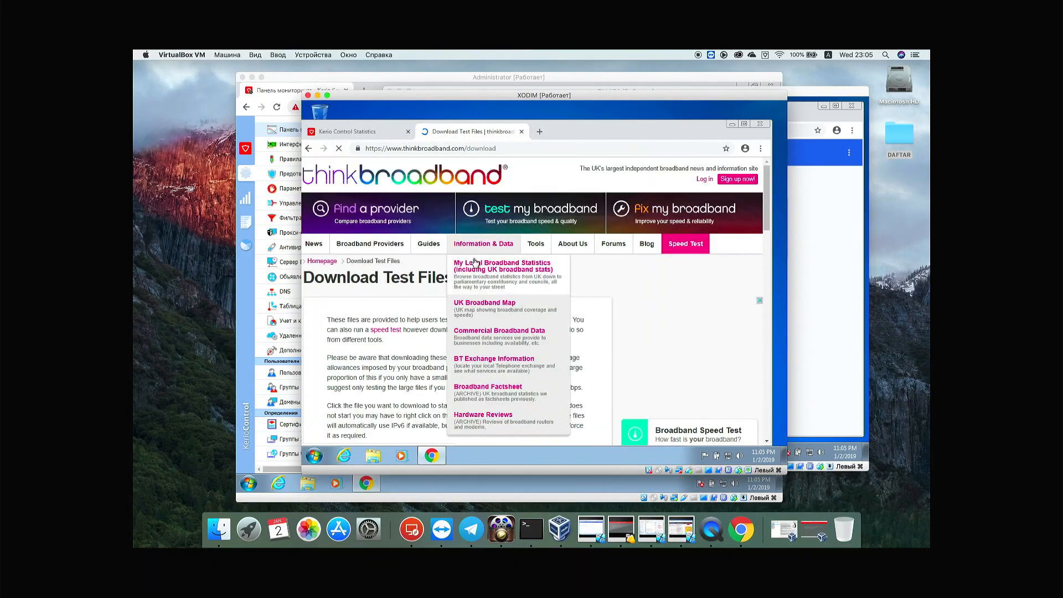
scroll(475, 263, down, 1)
scroll(547, 300, down, 5)
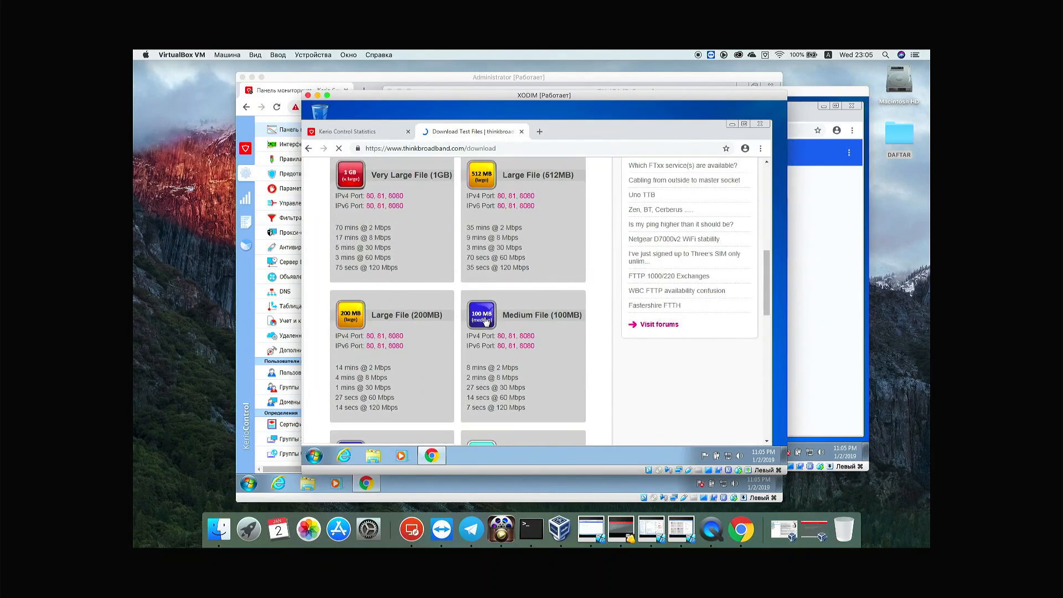
click(485, 320)
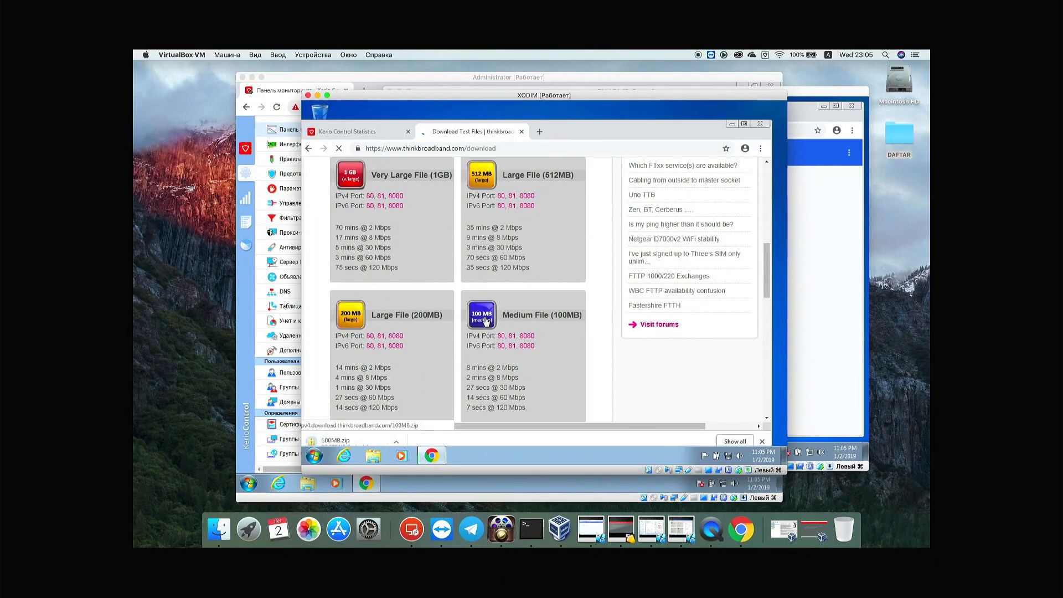
Open the browser's download list on XODIM, cancel the 100MB.zip download and remove its entry.
key(ctrl+j)
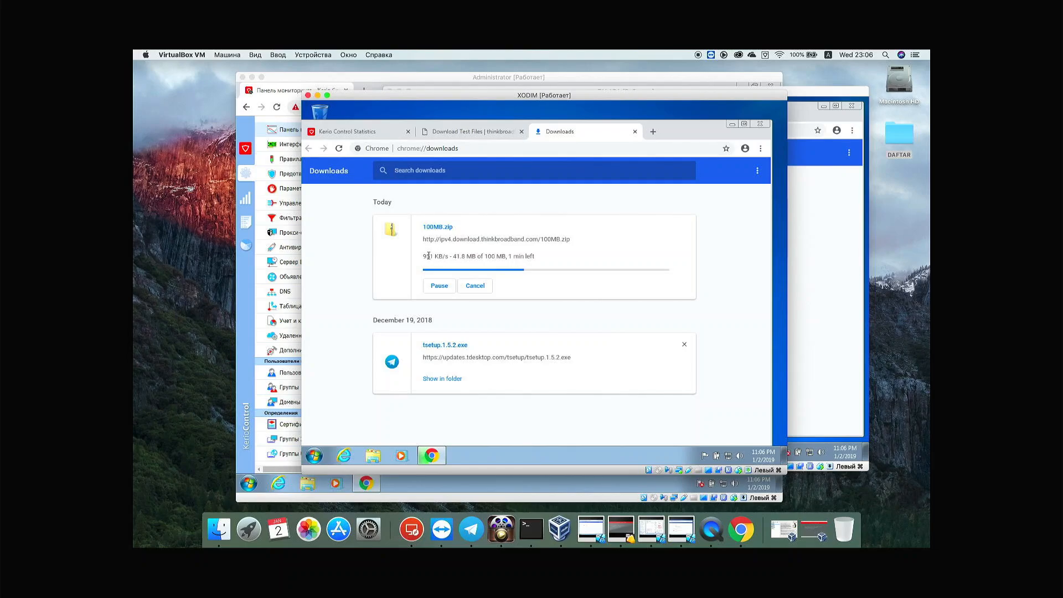
click(468, 287)
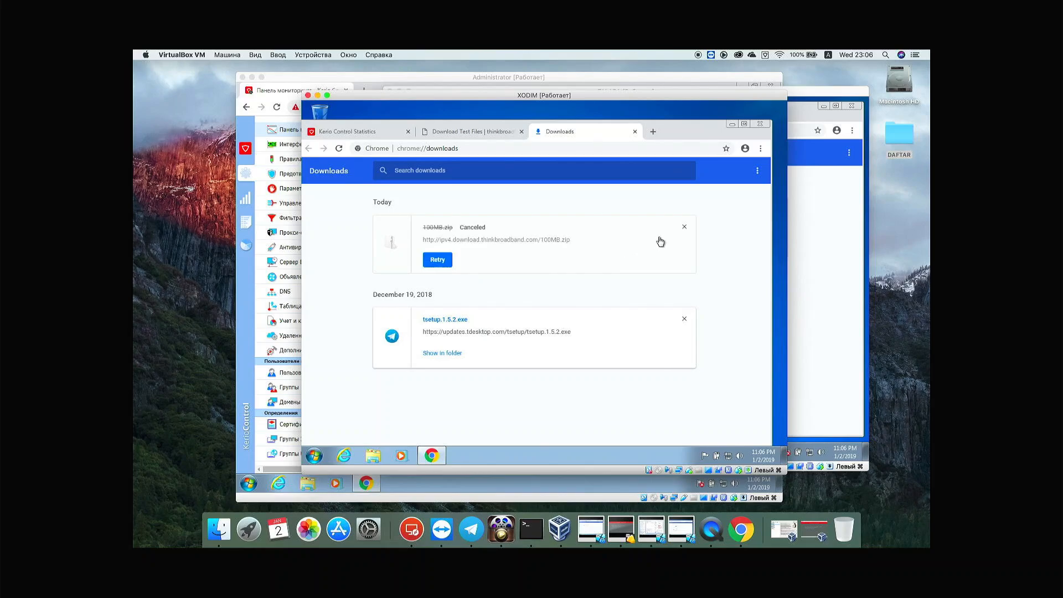
click(684, 228)
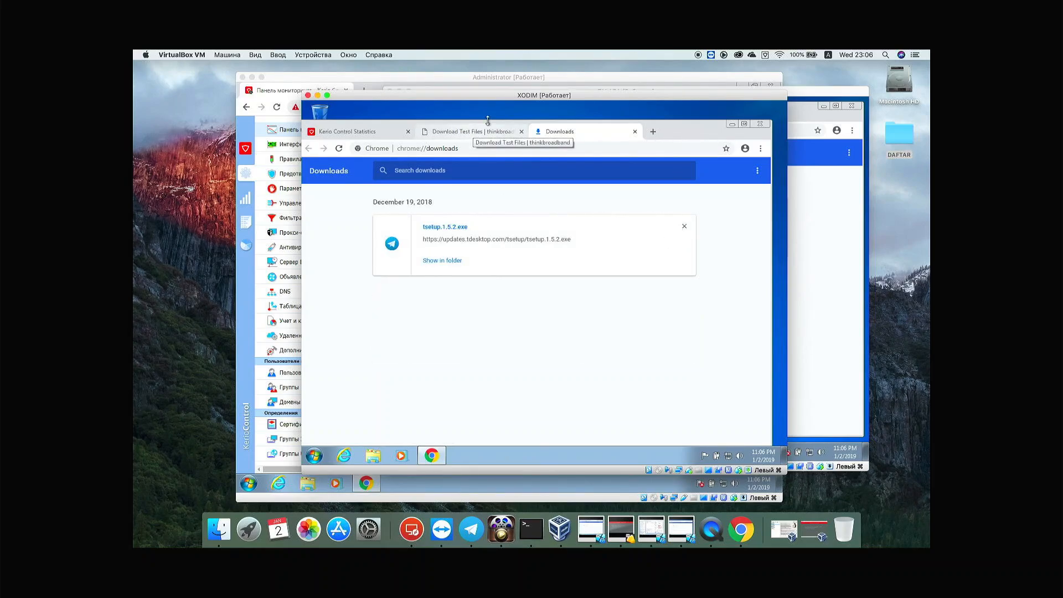
Rearrange the overlapping XODIM and TALABA virtual machine windows, leaving XODIM in front.
drag(499, 99, 475, 106)
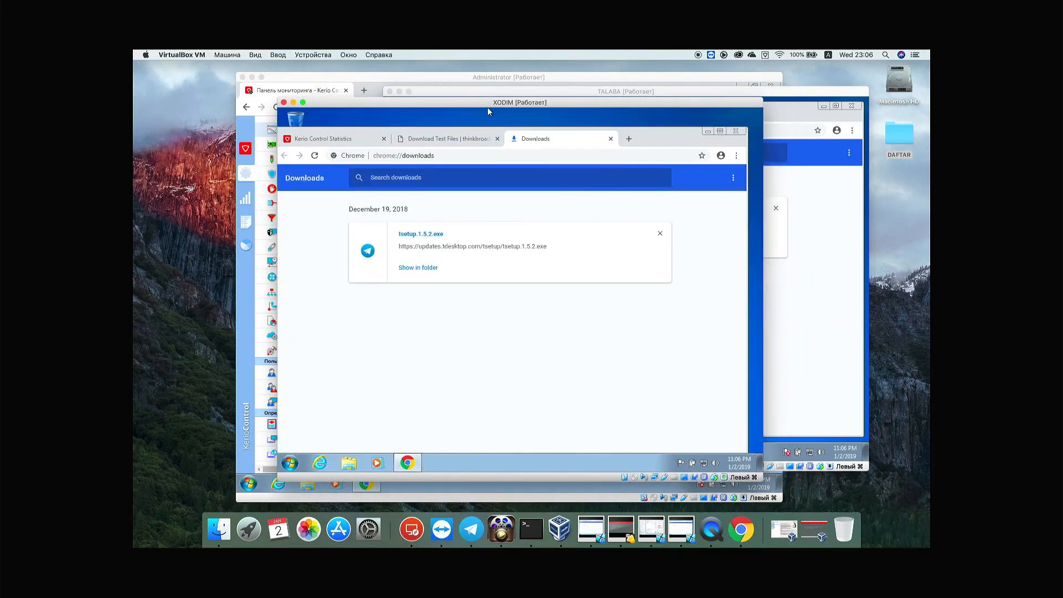
click(819, 226)
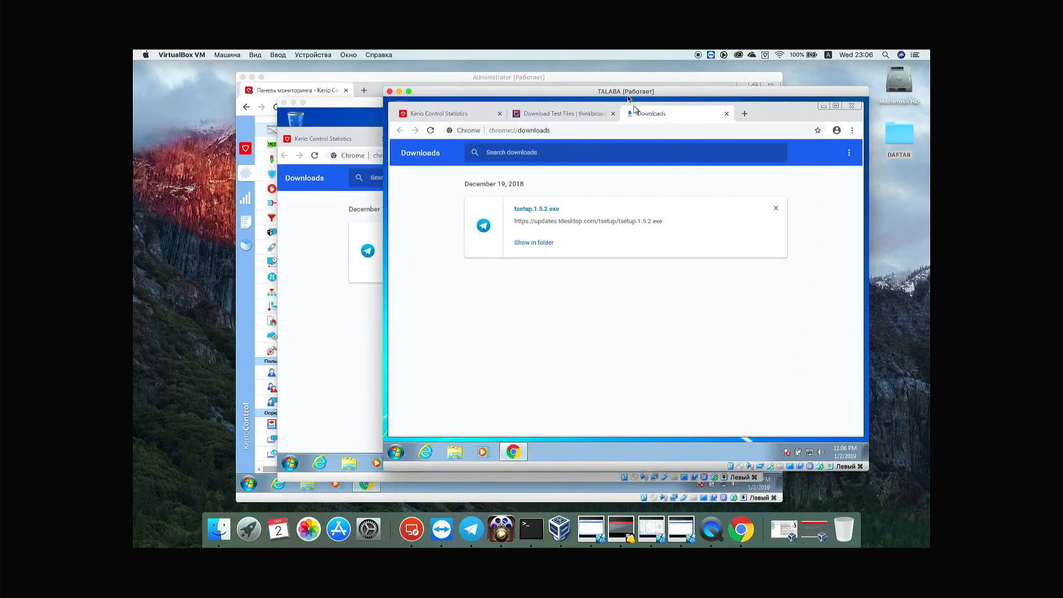
mouse_move(628, 96)
mouse_down()
mouse_move(655, 104)
mouse_move(645, 104)
mouse_up()
click(480, 167)
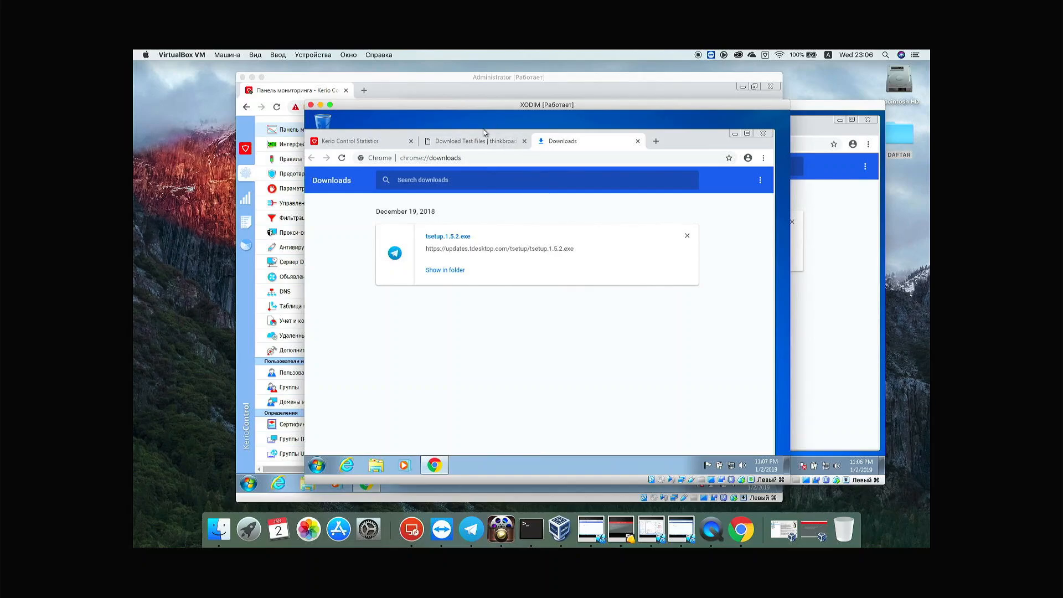
Switch to the Administrator virtual machine and add a Kerio Control bandwidth management rule named XODIM UCHUN.
click(336, 80)
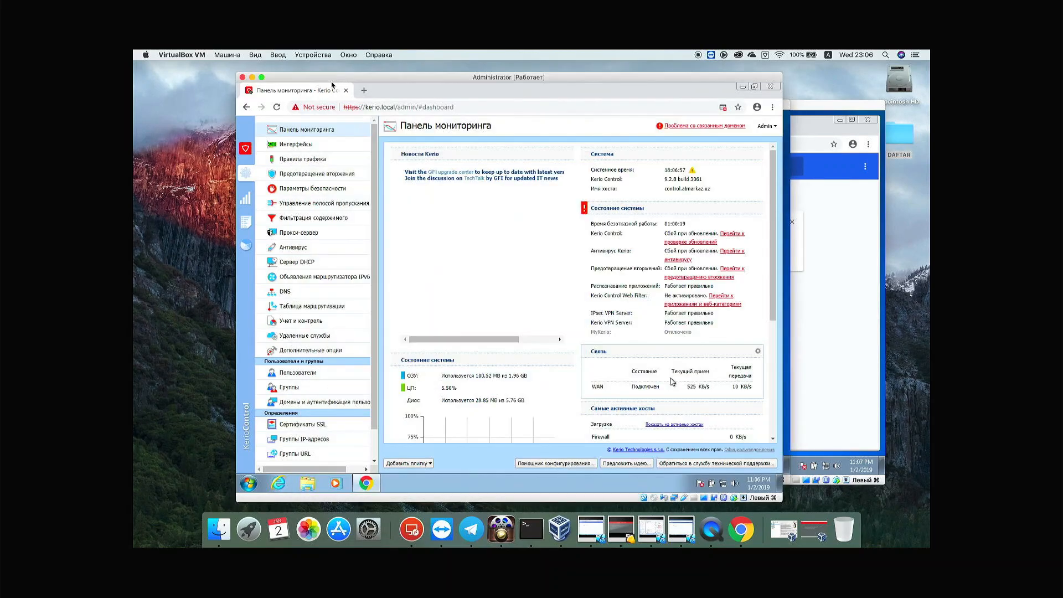
click(350, 203)
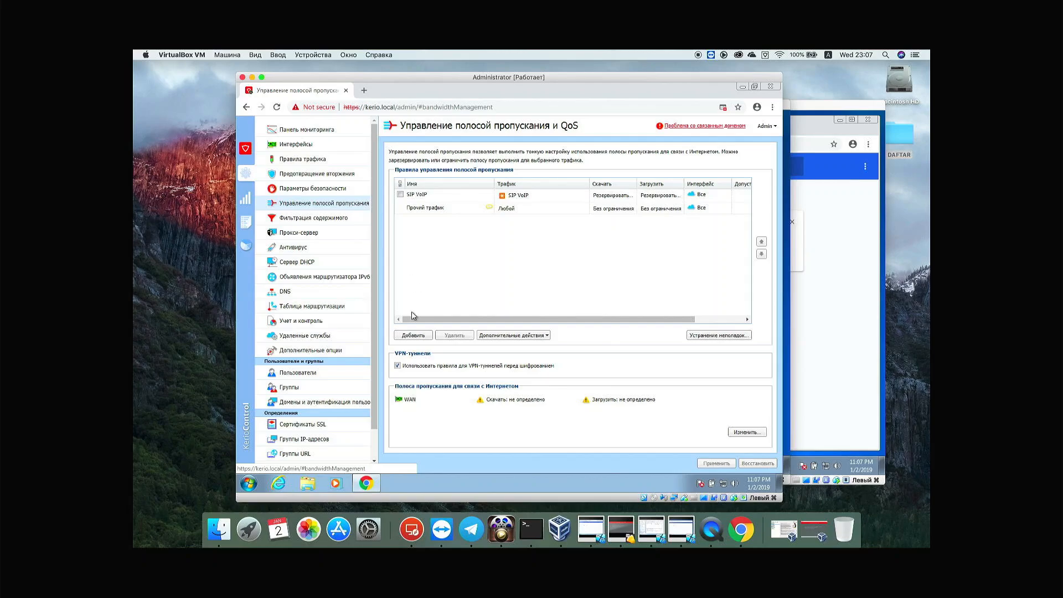
click(416, 336)
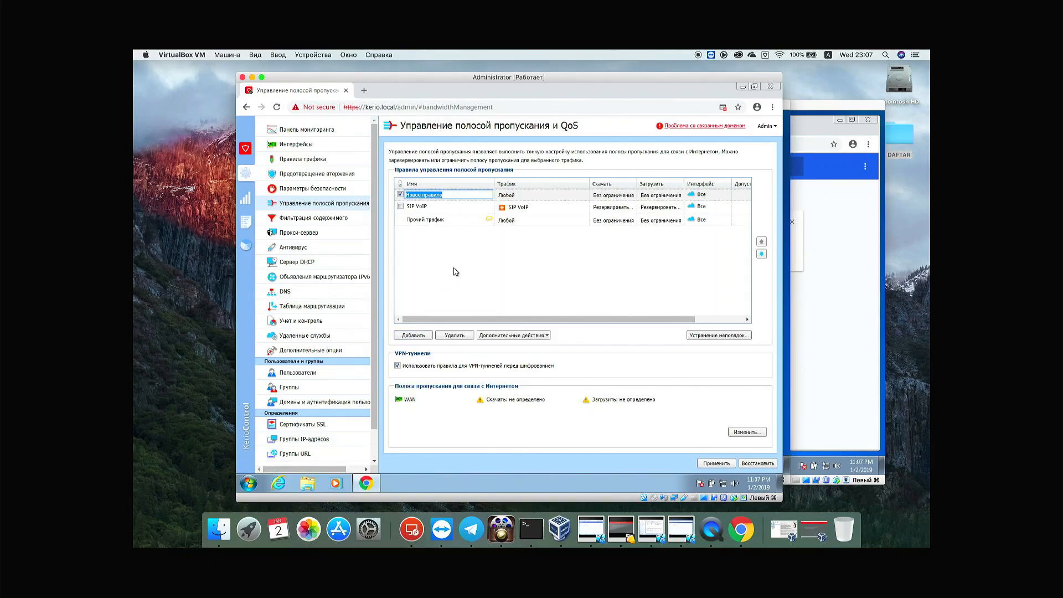
text(XODIM UCHUN)
key(Return)
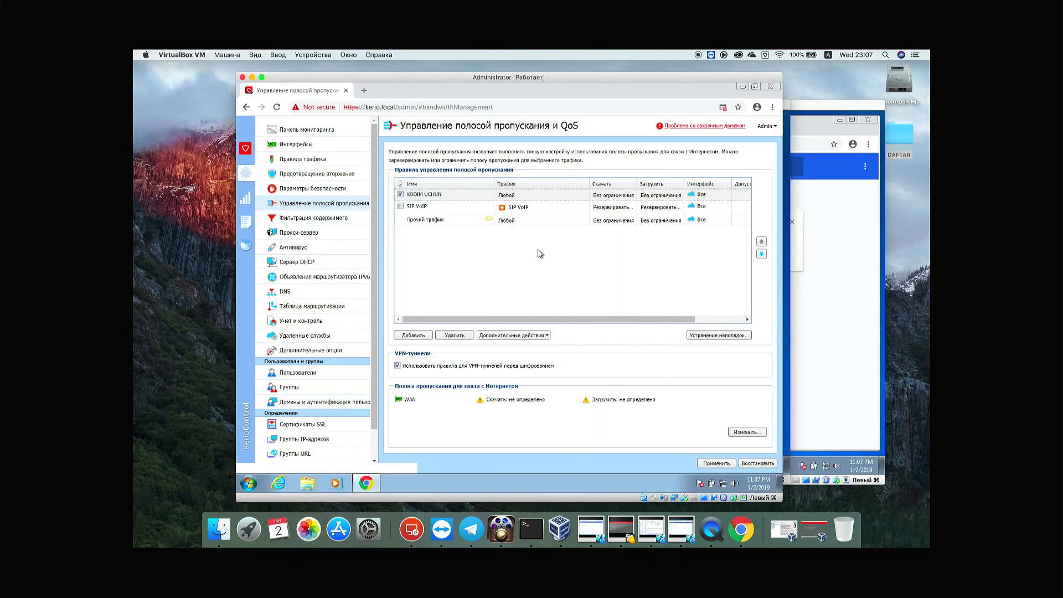
Set the XODIM UCHUN rule's traffic to the employee's user account listed directly after Korol in the local database.
double_click(533, 194)
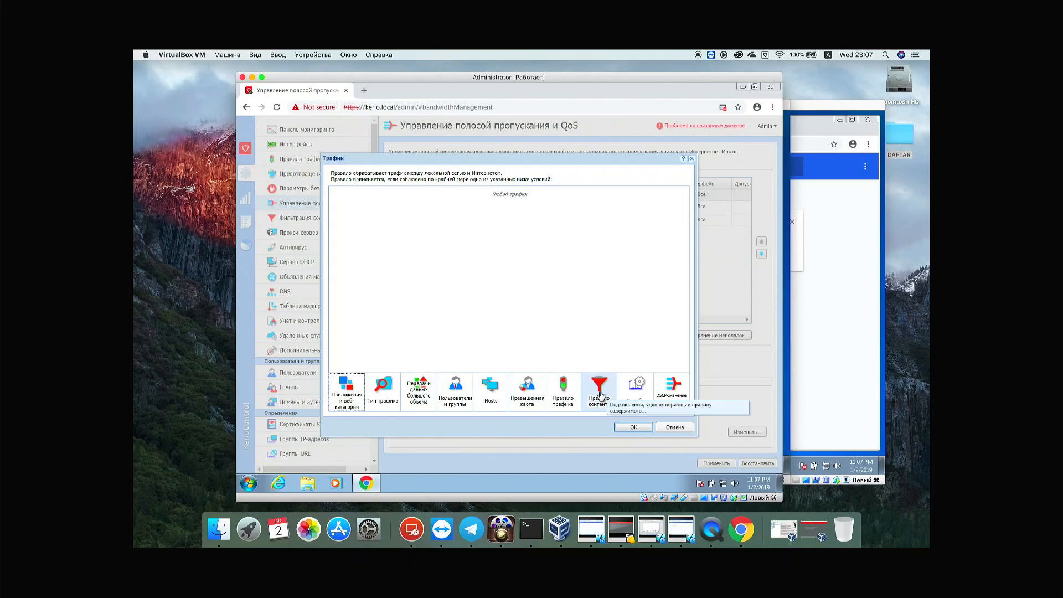
click(460, 392)
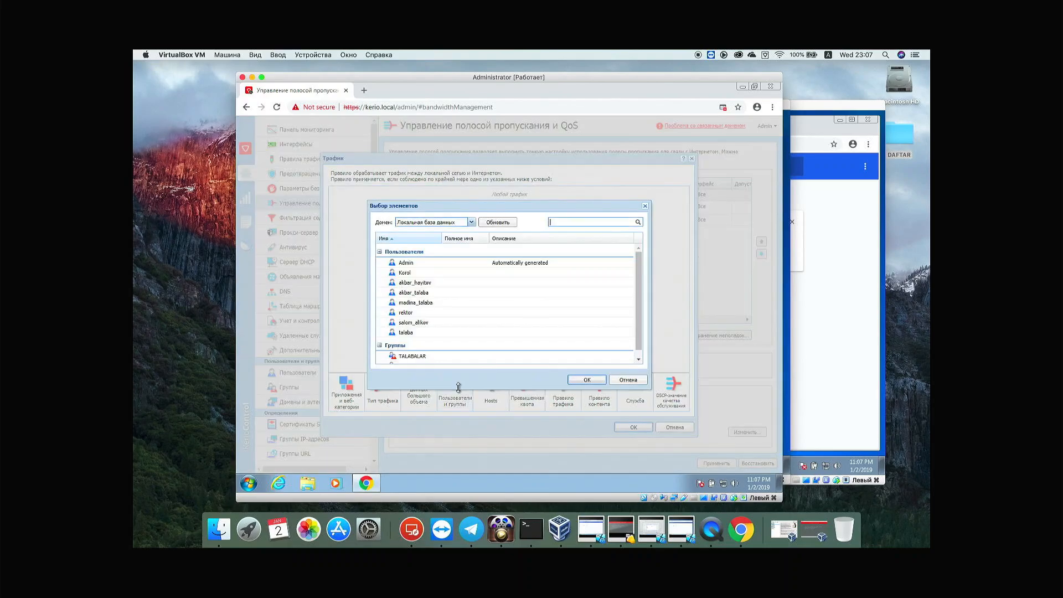
double_click(454, 283)
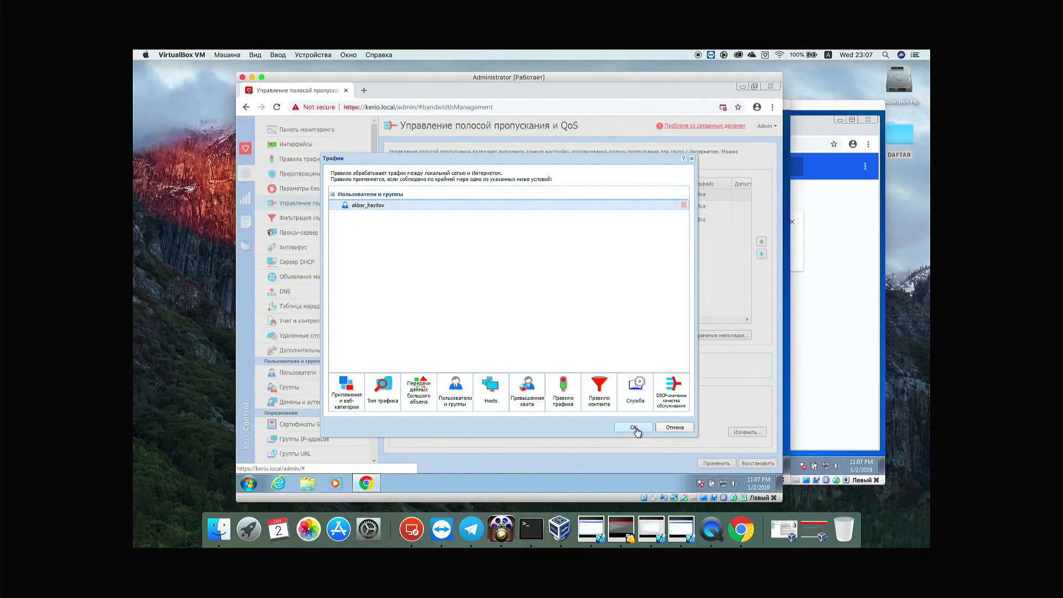
click(635, 427)
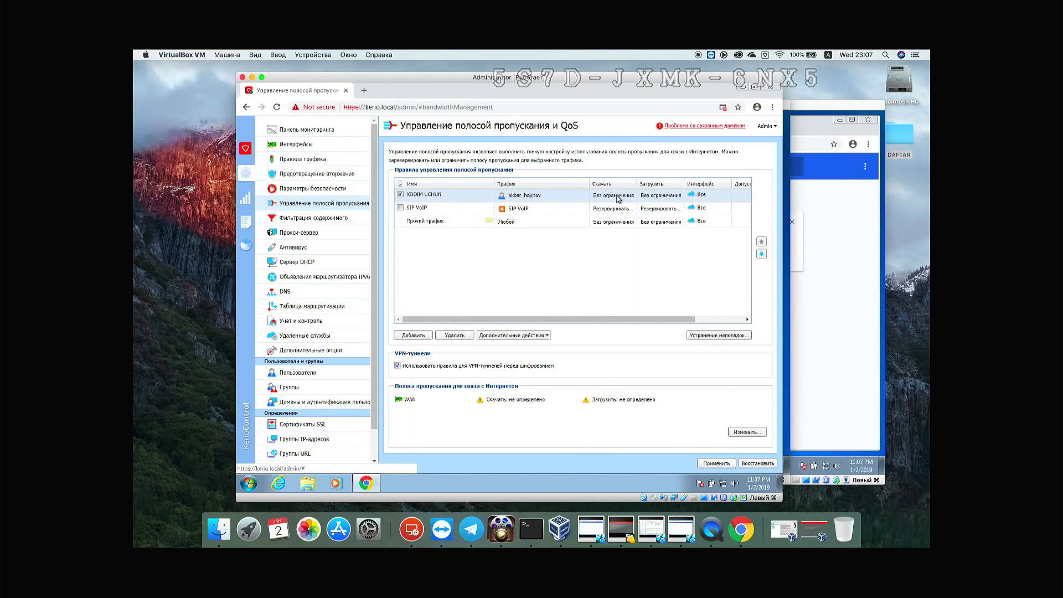
Limit the XODIM UCHUN rule's download bandwidth to no more than 1 Mbit/s and apply the changes.
double_click(618, 197)
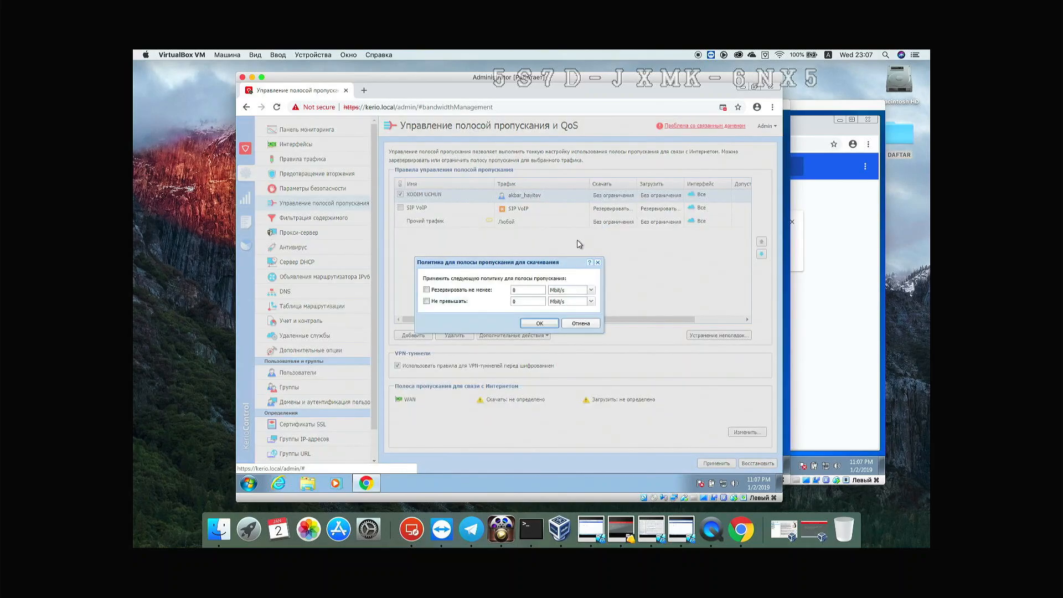
click(459, 301)
click(534, 302)
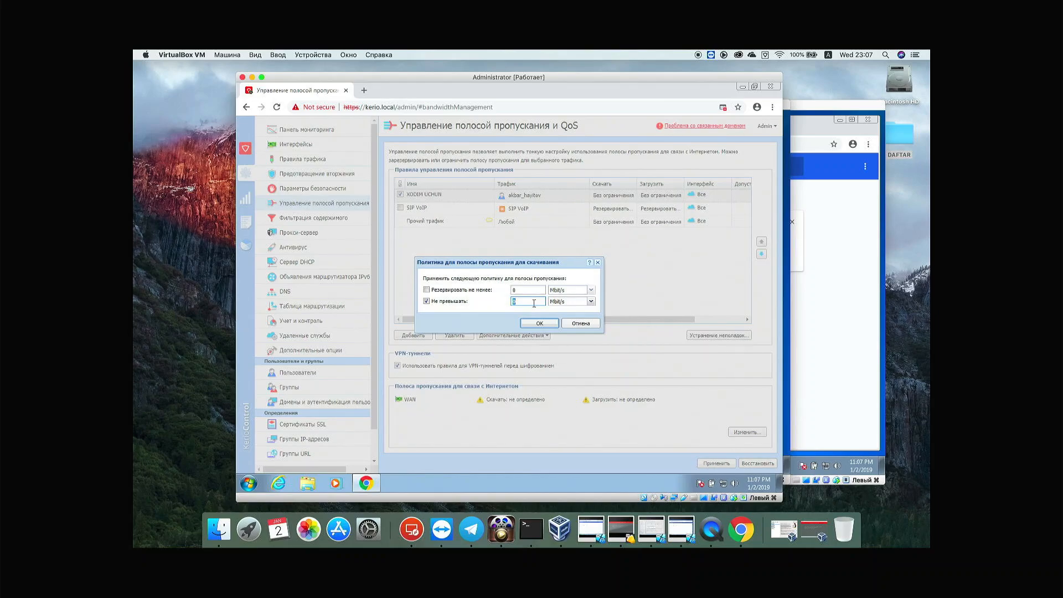
text(2)
click(591, 302)
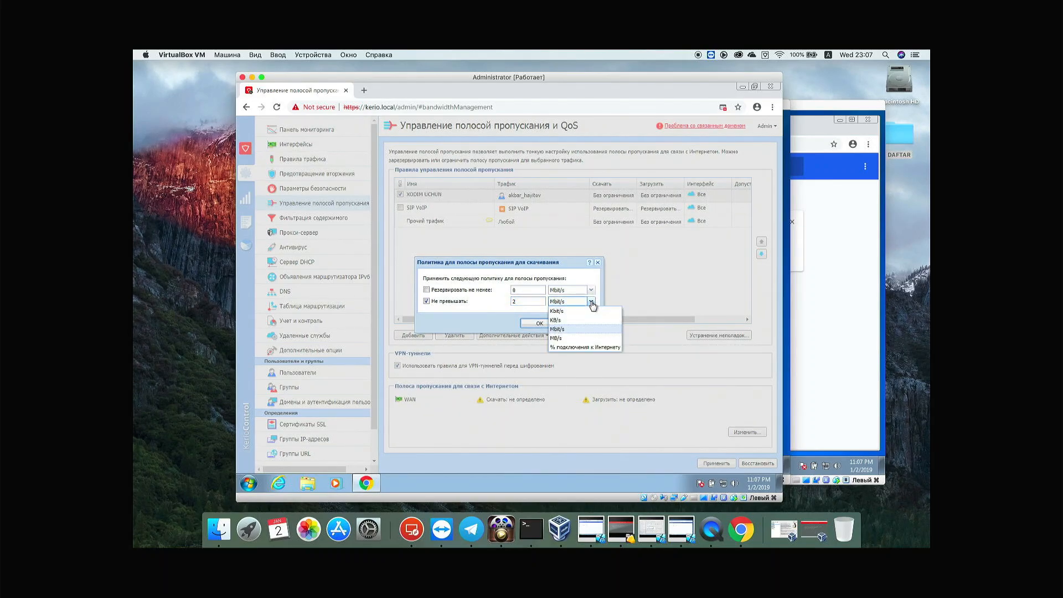
click(565, 330)
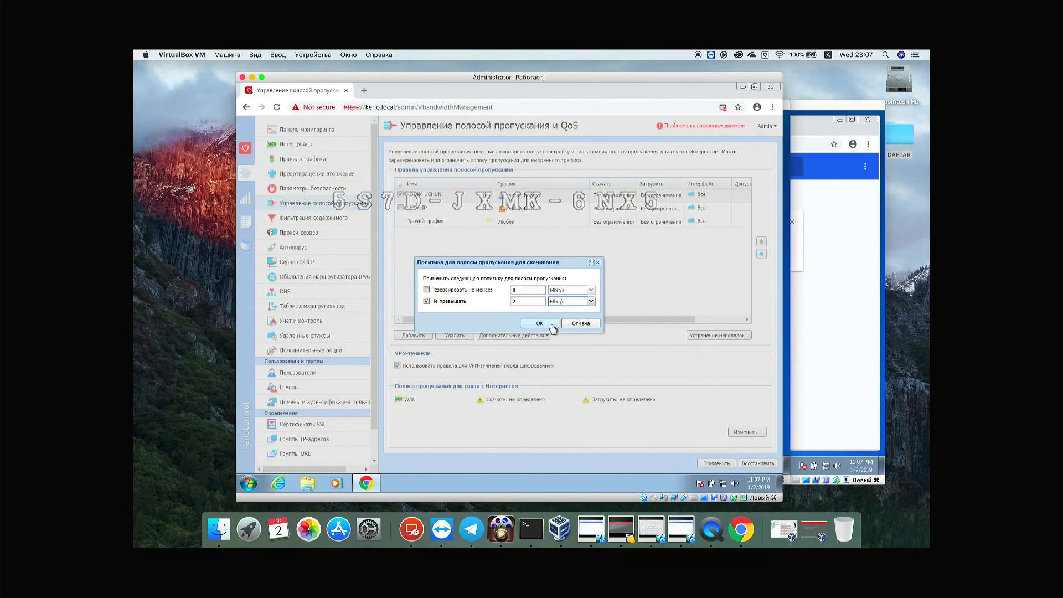
double_click(539, 304)
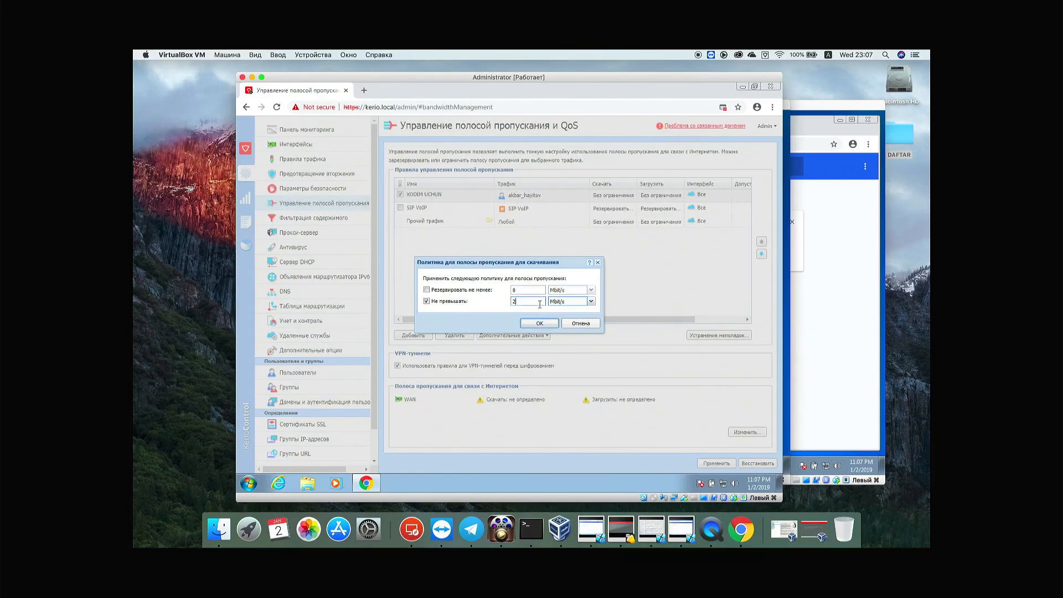
click(539, 323)
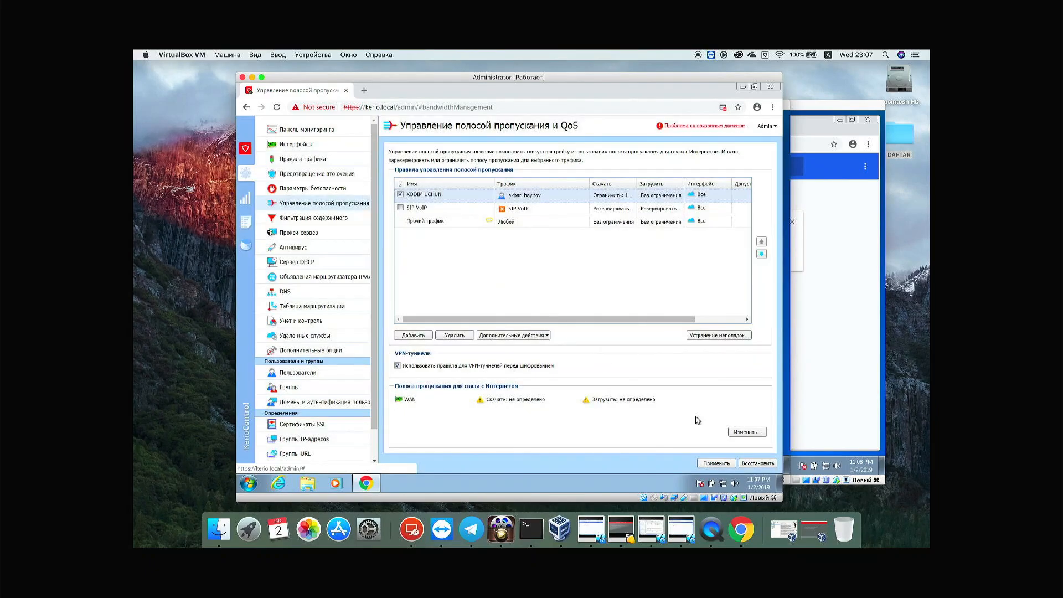
click(719, 465)
Switch to the XODIM virtual machine, start the Medium File (100MB) download again and check its speed in the download list.
click(786, 335)
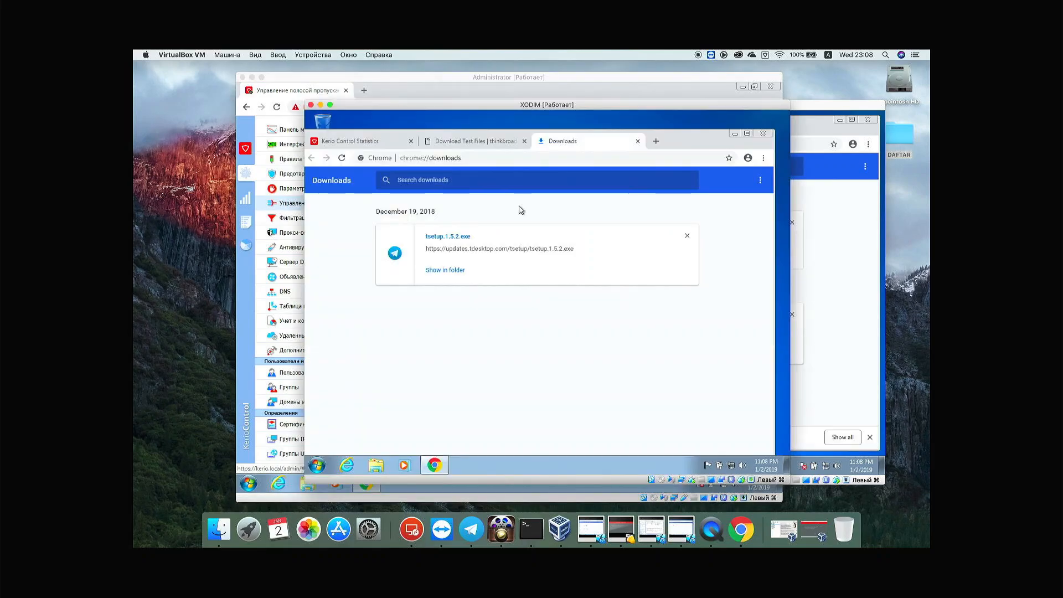
click(483, 145)
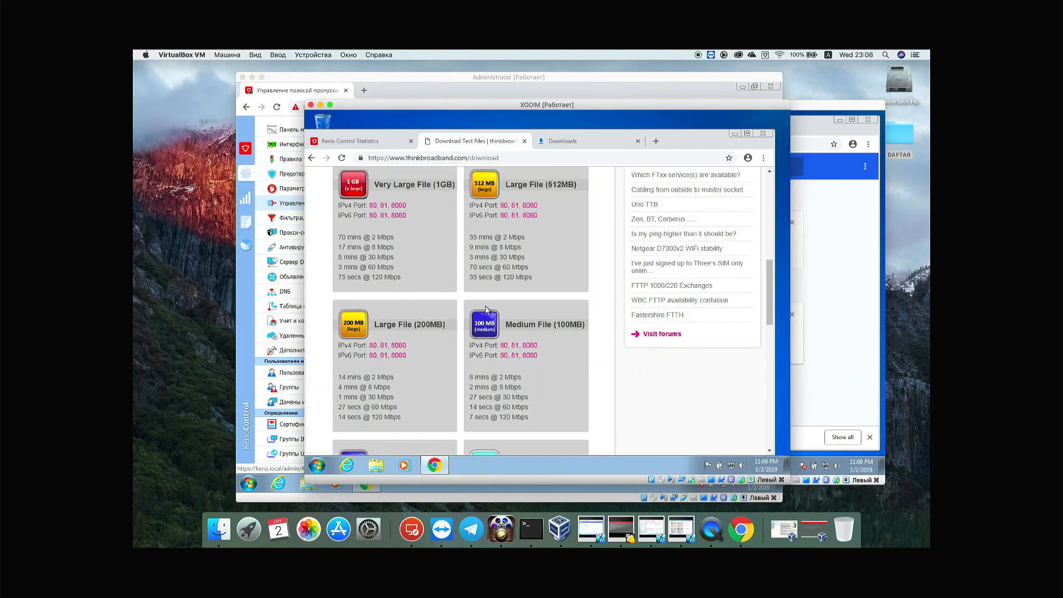
click(485, 325)
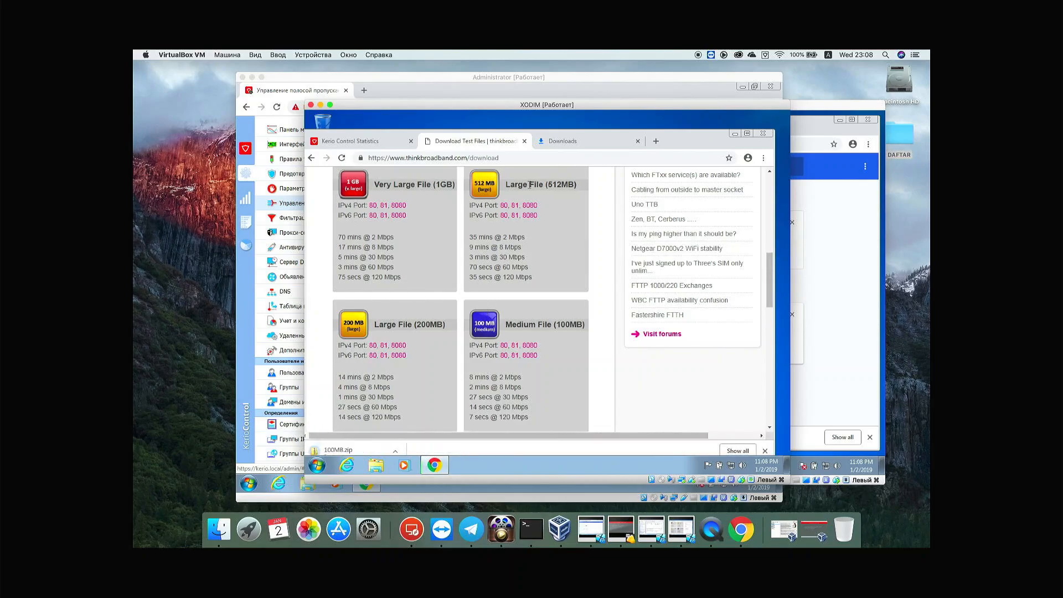
click(564, 143)
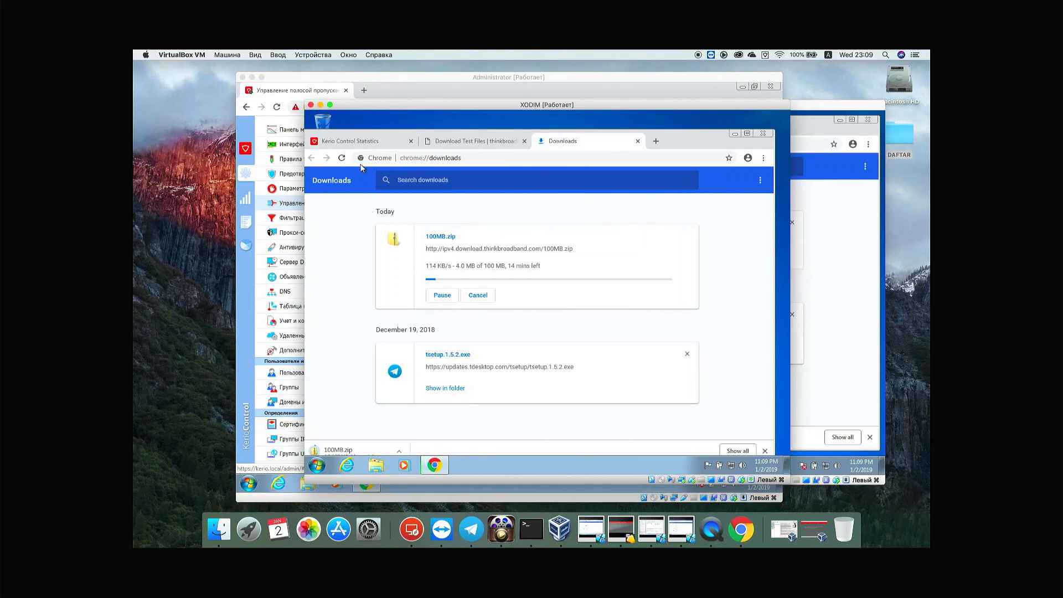
Return to the Administrator virtual machine and add a second bandwidth rule named RAHBARLAR UCHUN.
click(305, 93)
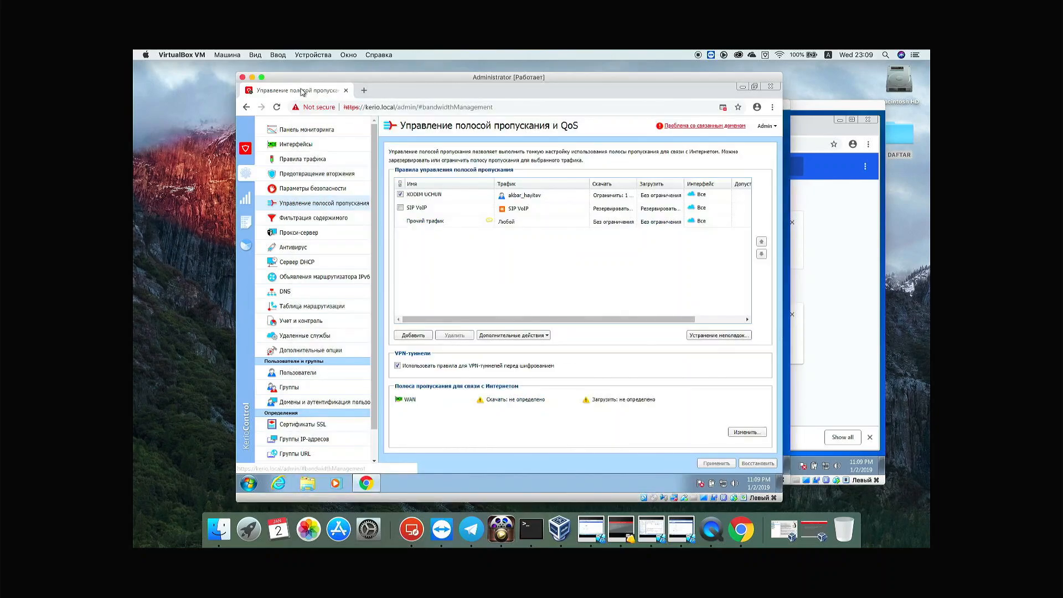
click(414, 336)
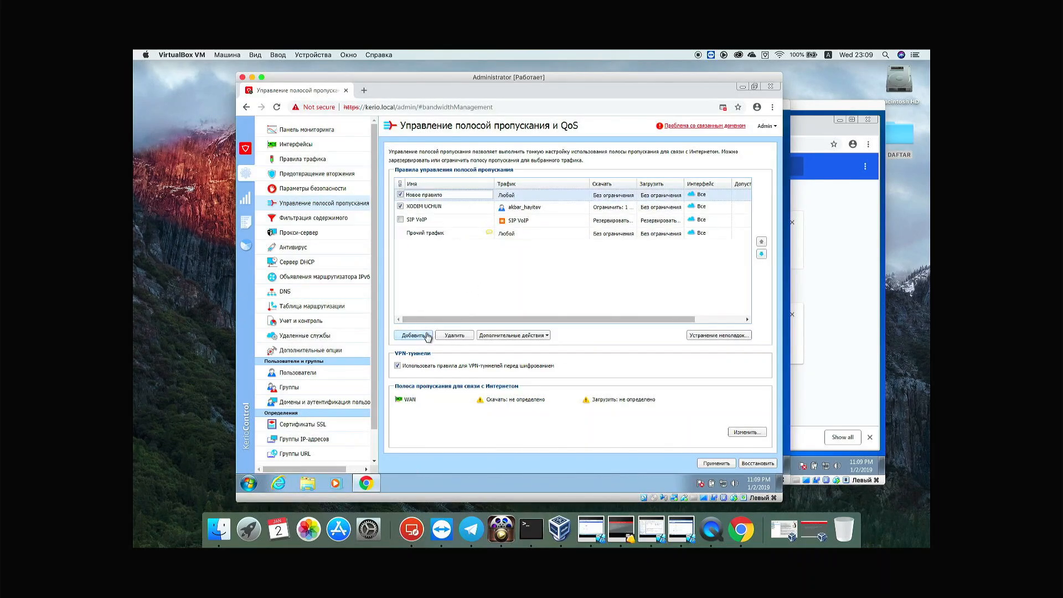
text(RAHBARLA)
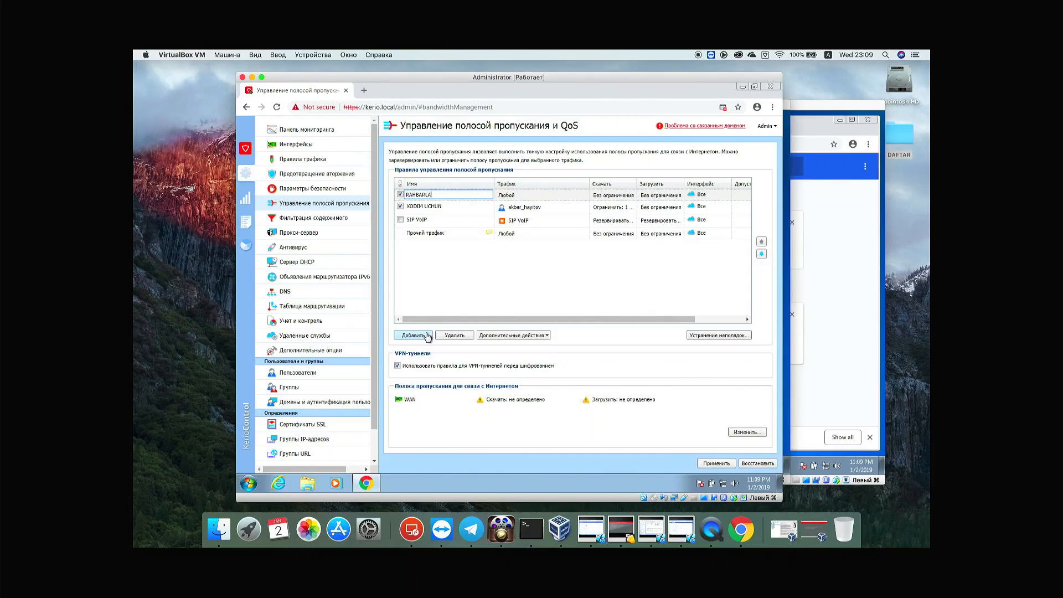
text(R UCHUN)
click(514, 250)
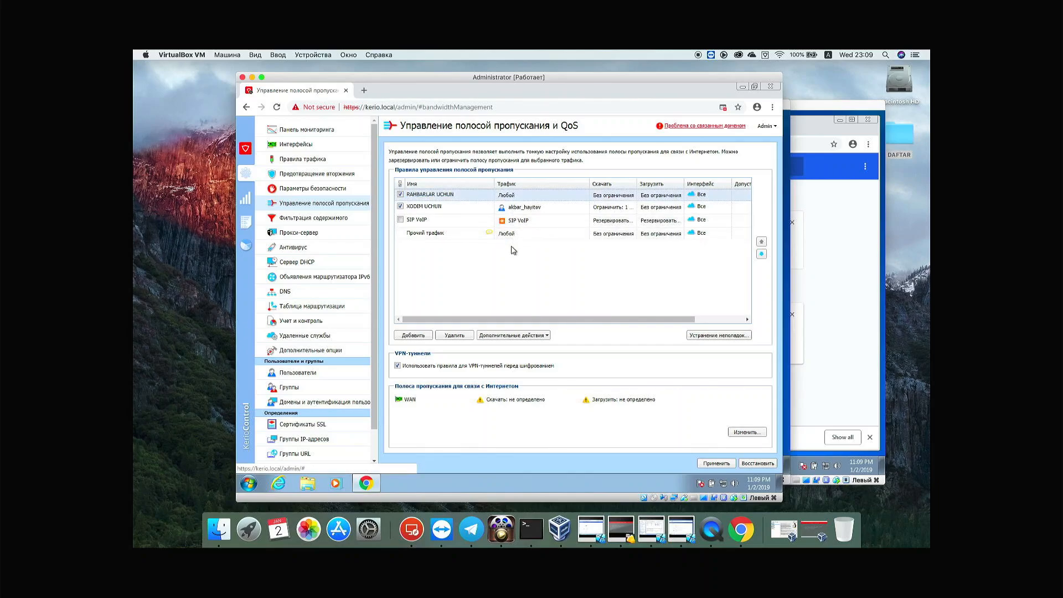
Set the RAHBARLAR UCHUN rule's traffic to the users rektor and Korol.
double_click(524, 196)
click(455, 390)
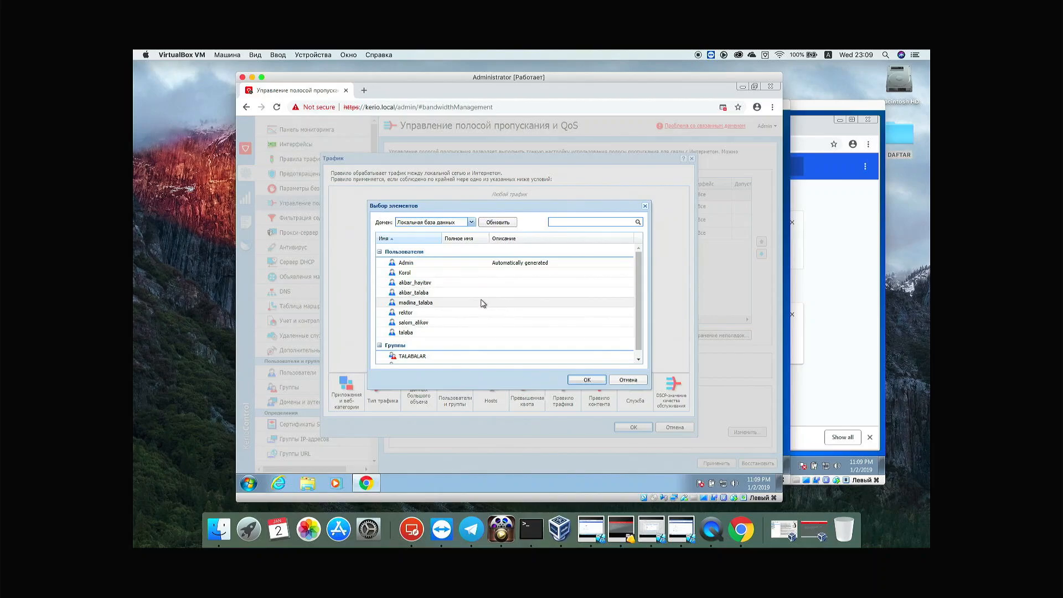
click(457, 313)
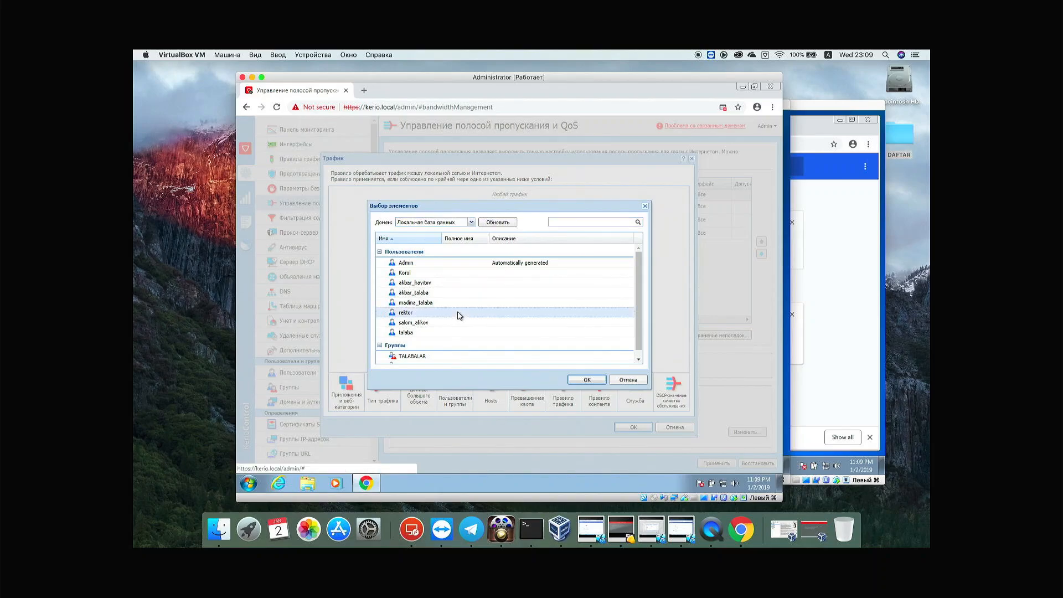
click(585, 379)
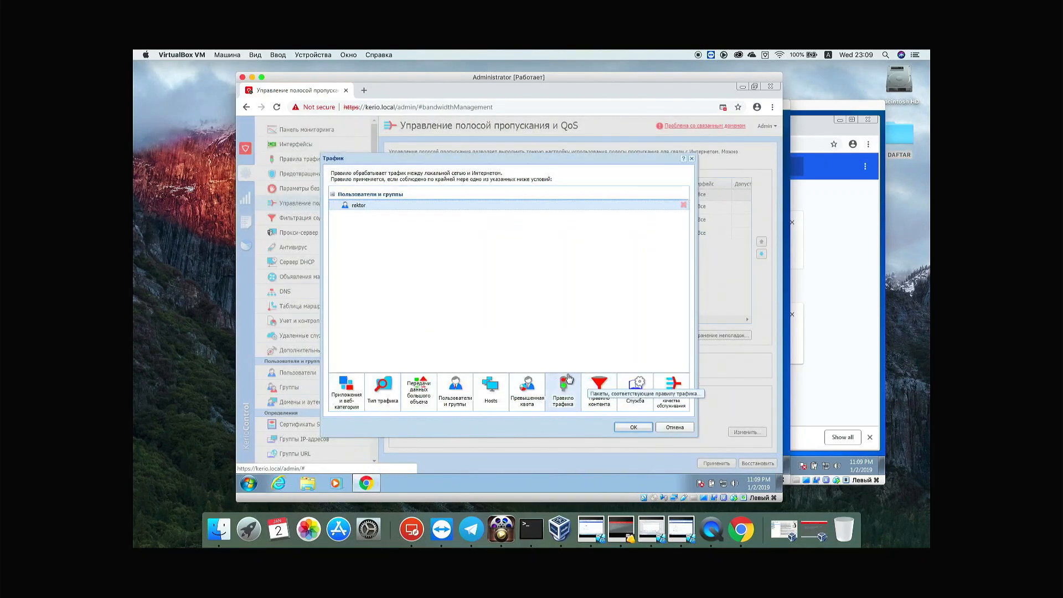
click(461, 391)
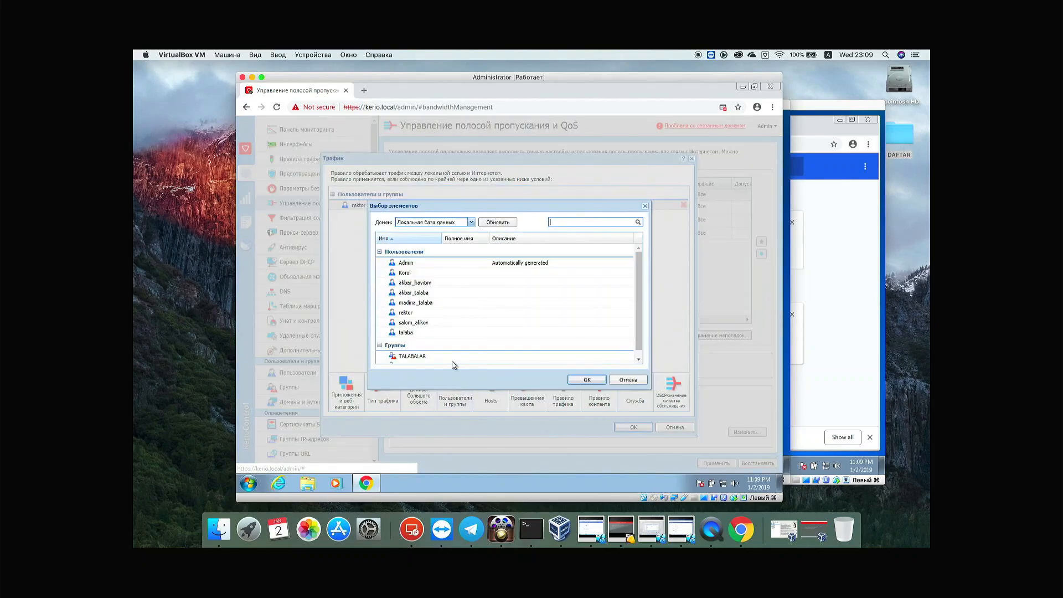
double_click(429, 273)
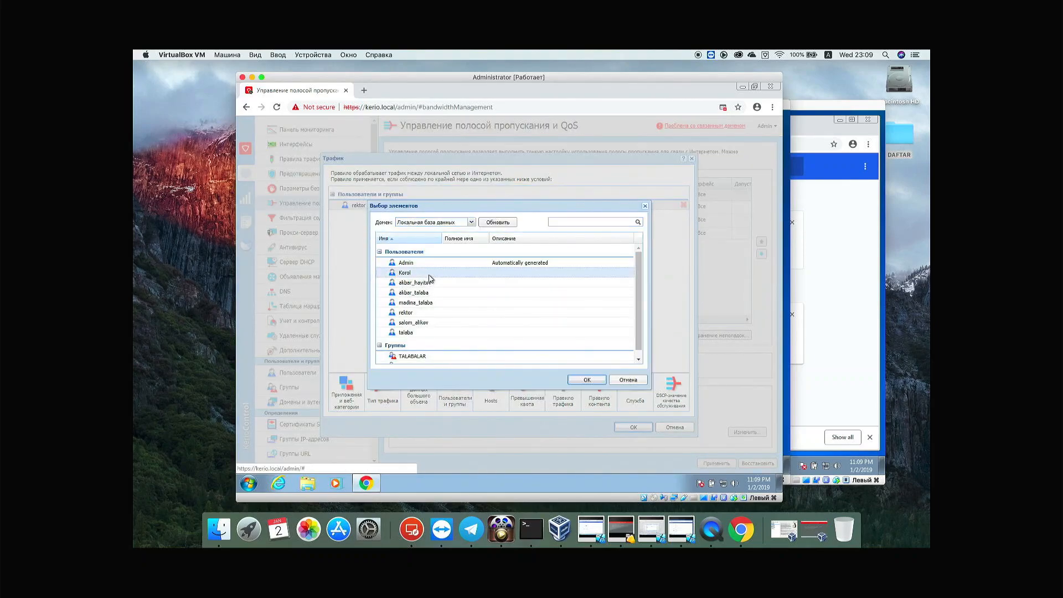
click(631, 428)
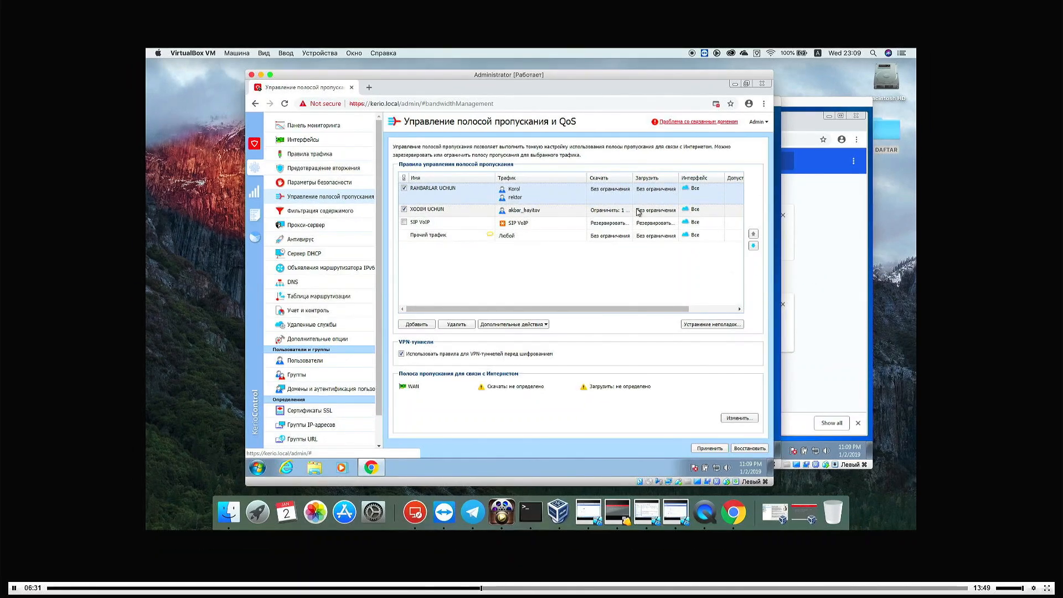
Add a new bandwidth management rule named QOLGANLAR.
click(428, 327)
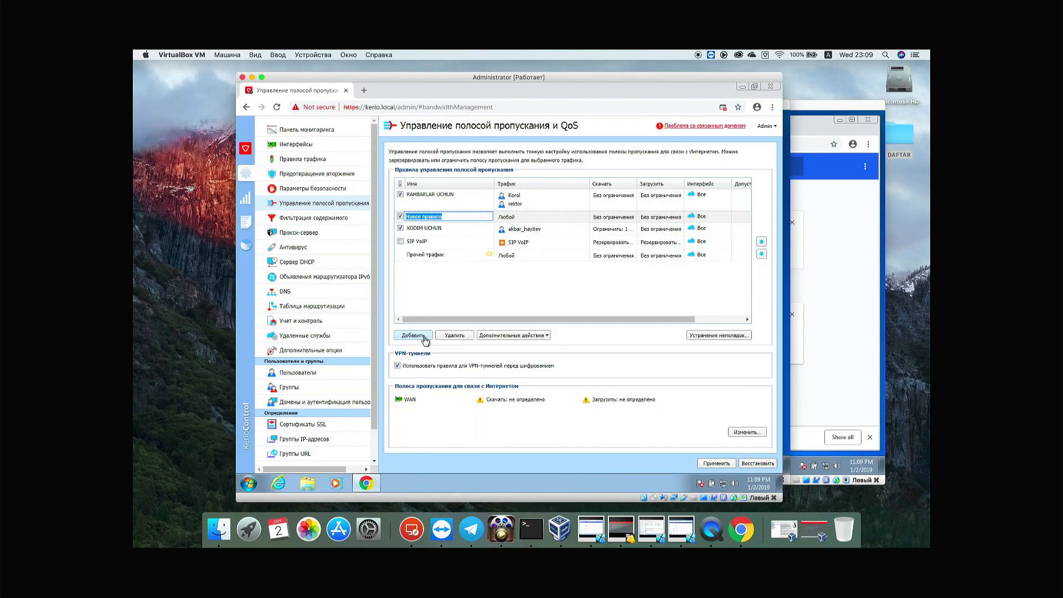
text(QOLGAN UCHU)
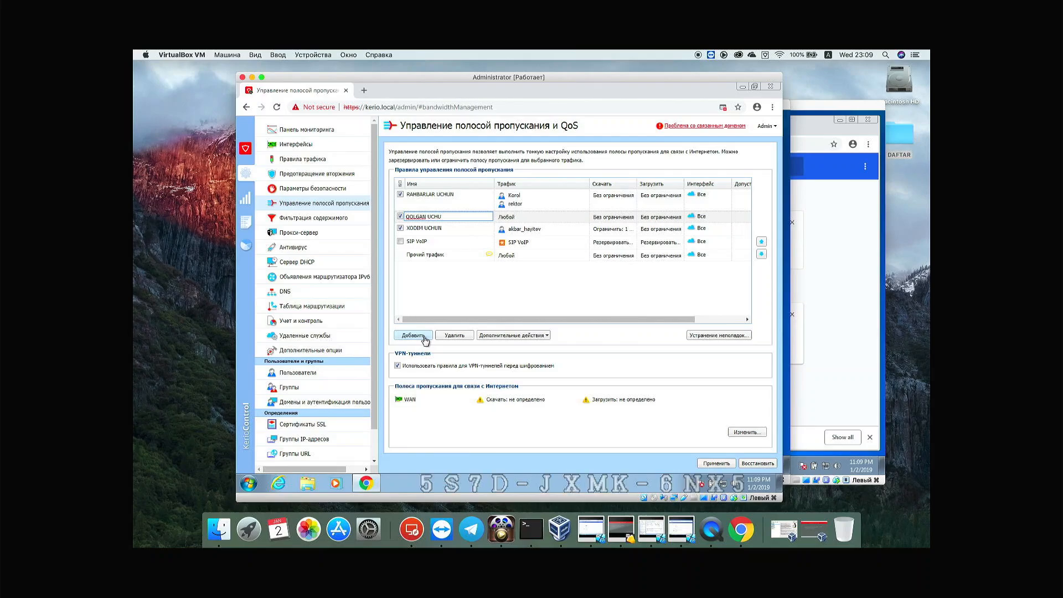
key(BackSpace)
key(BackSpace)
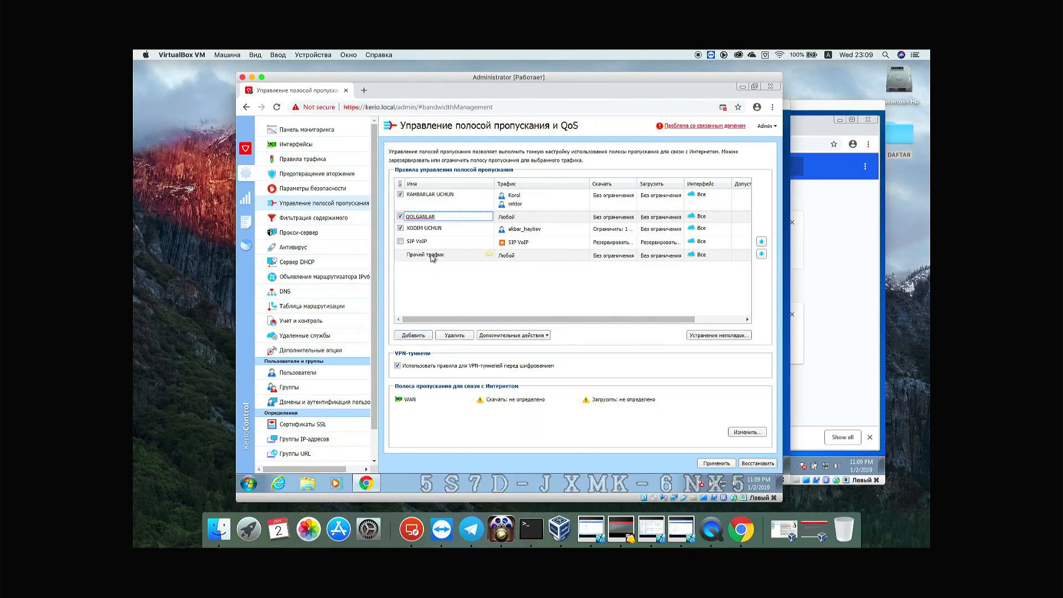
click(439, 281)
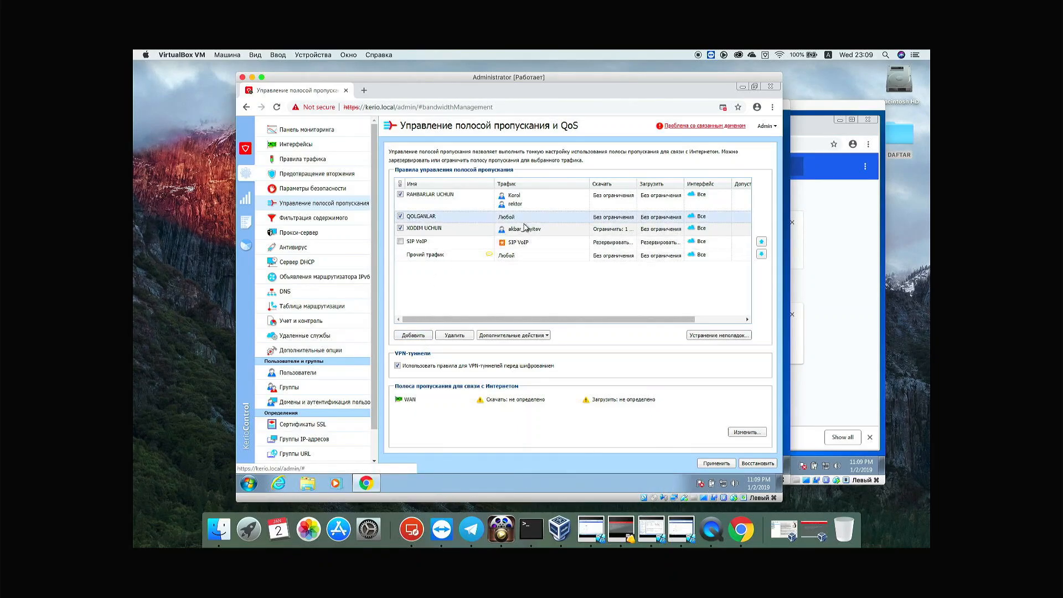
Limit the QOLGANLAR rule's download bandwidth to no more than 512 Kbit/s.
double_click(599, 220)
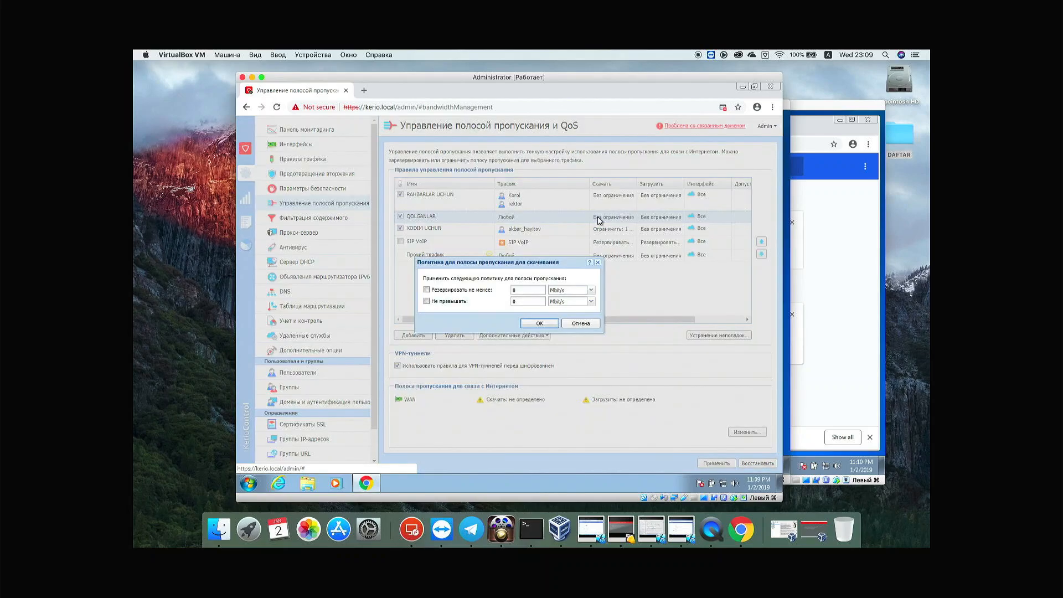
click(462, 302)
click(590, 301)
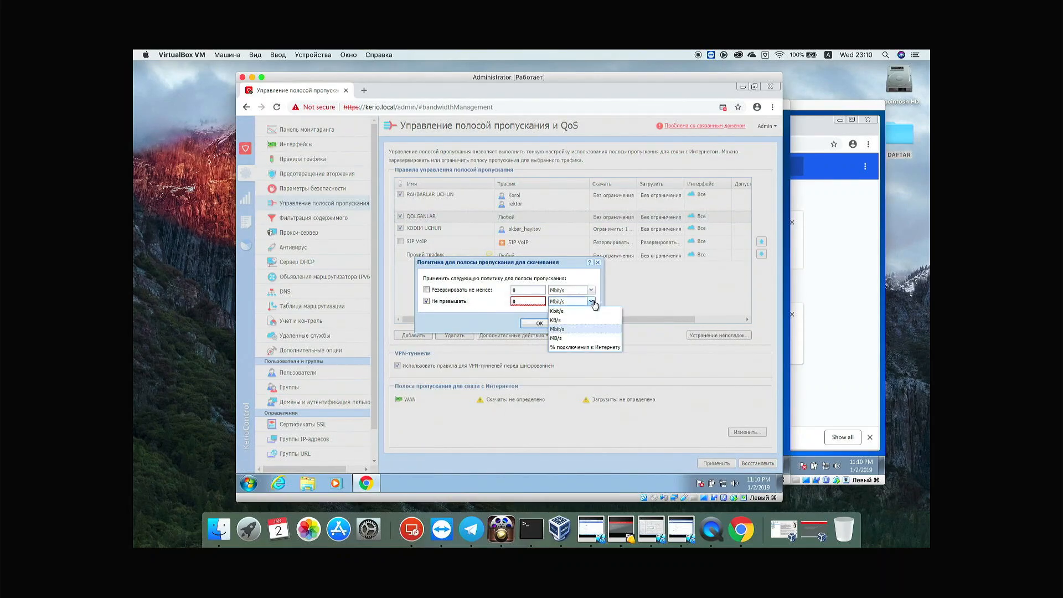
click(556, 310)
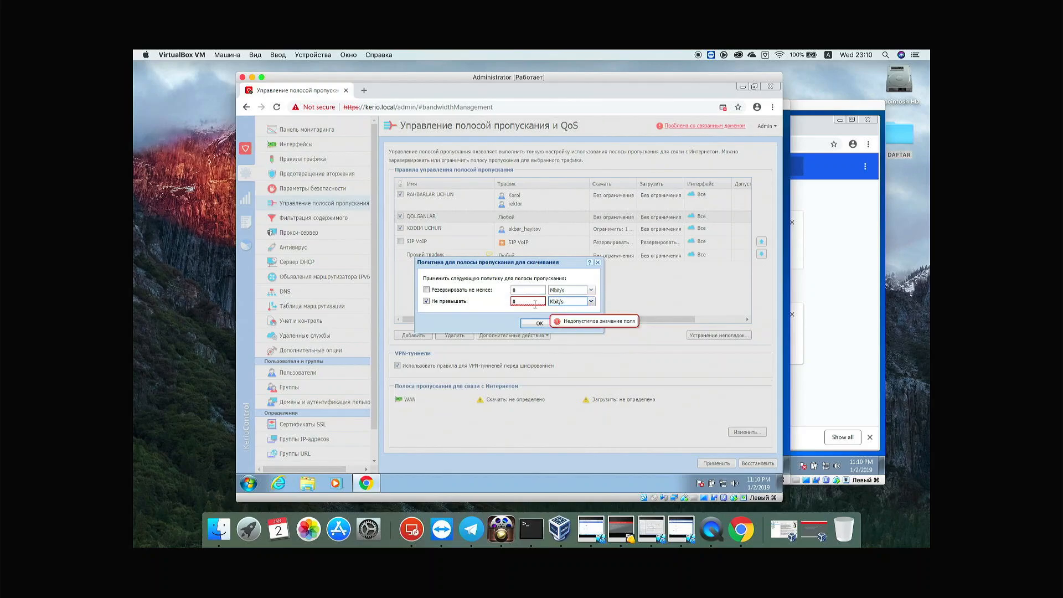
double_click(535, 304)
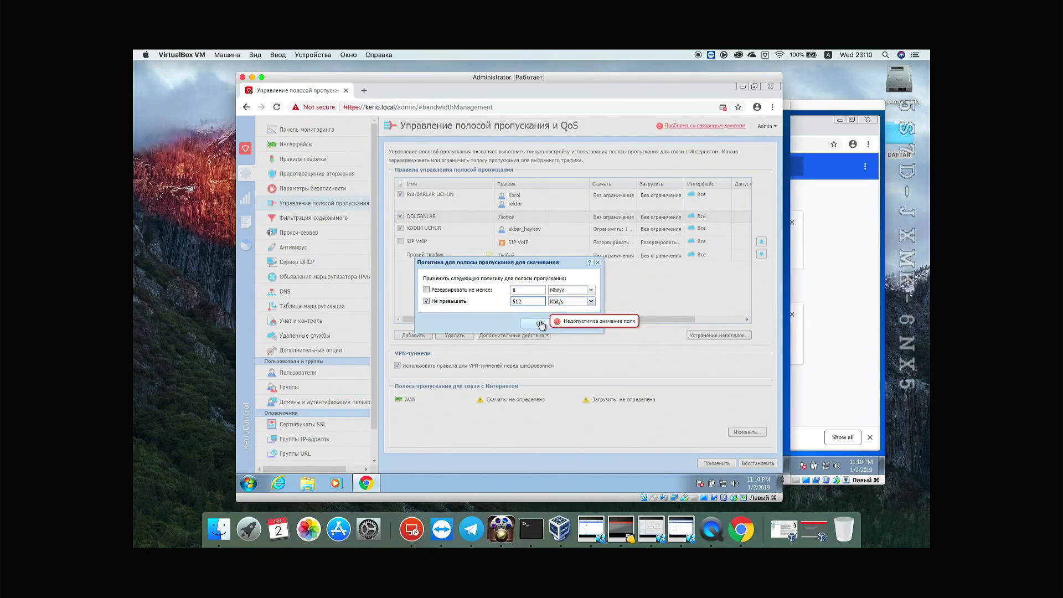
click(539, 322)
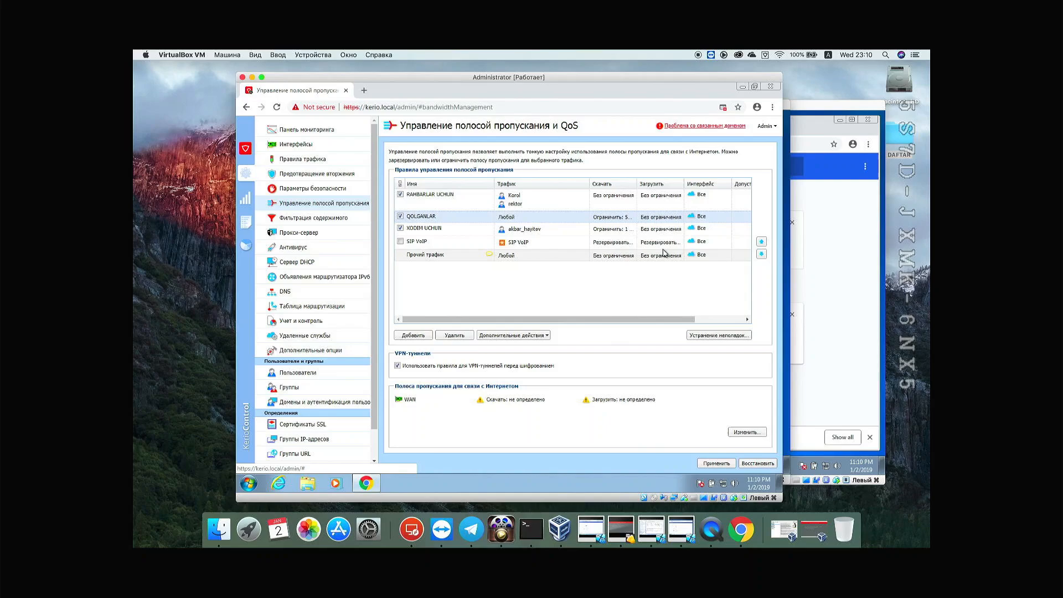
Limit the QOLGANLAR rule's upload bandwidth to no more than 512 Kbit/s and apply the changes.
double_click(659, 219)
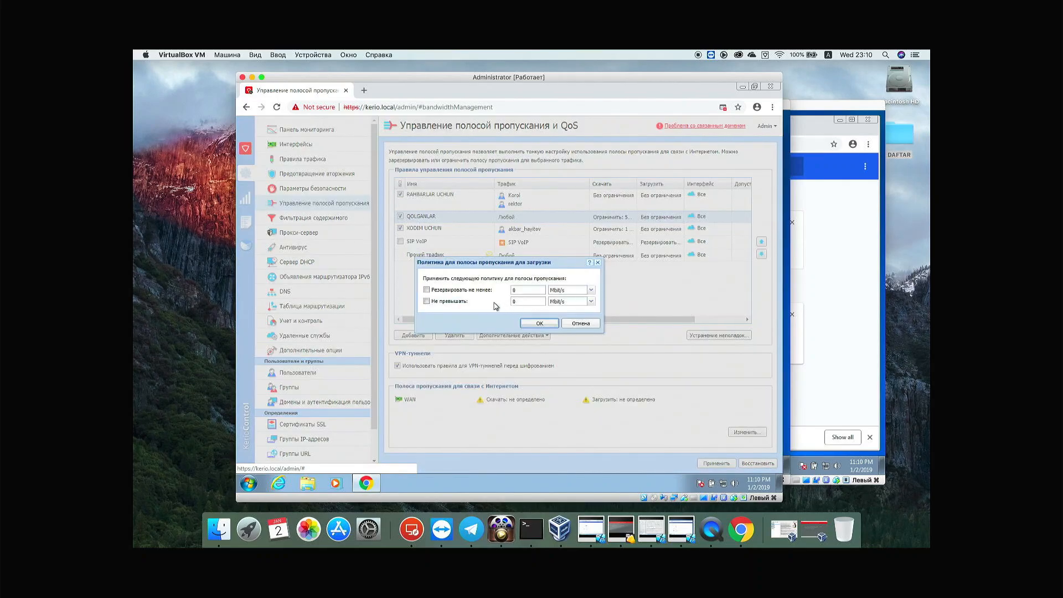
click(460, 302)
click(530, 301)
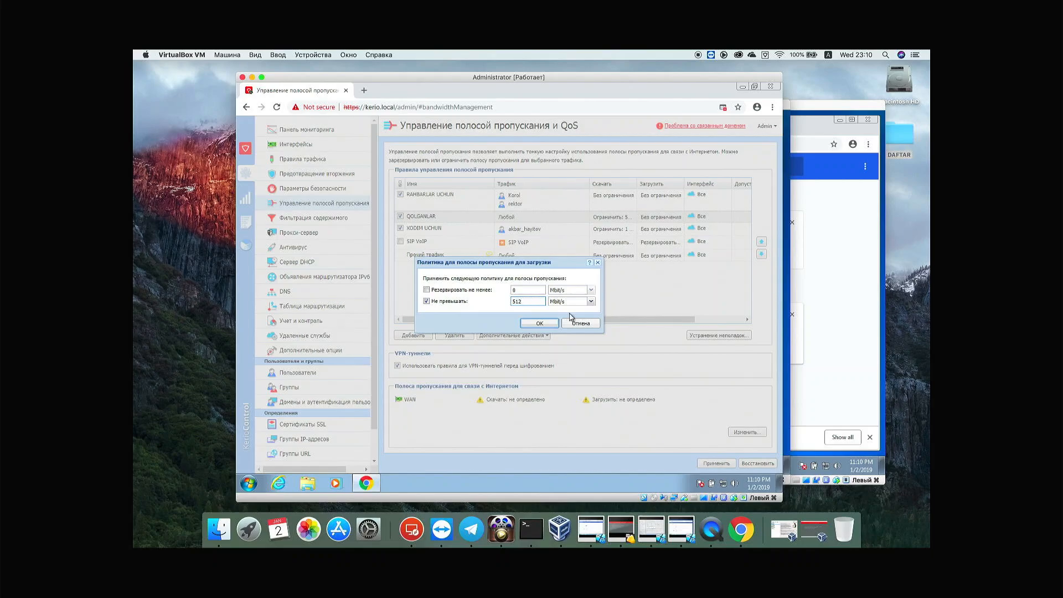
click(590, 301)
click(579, 312)
click(556, 323)
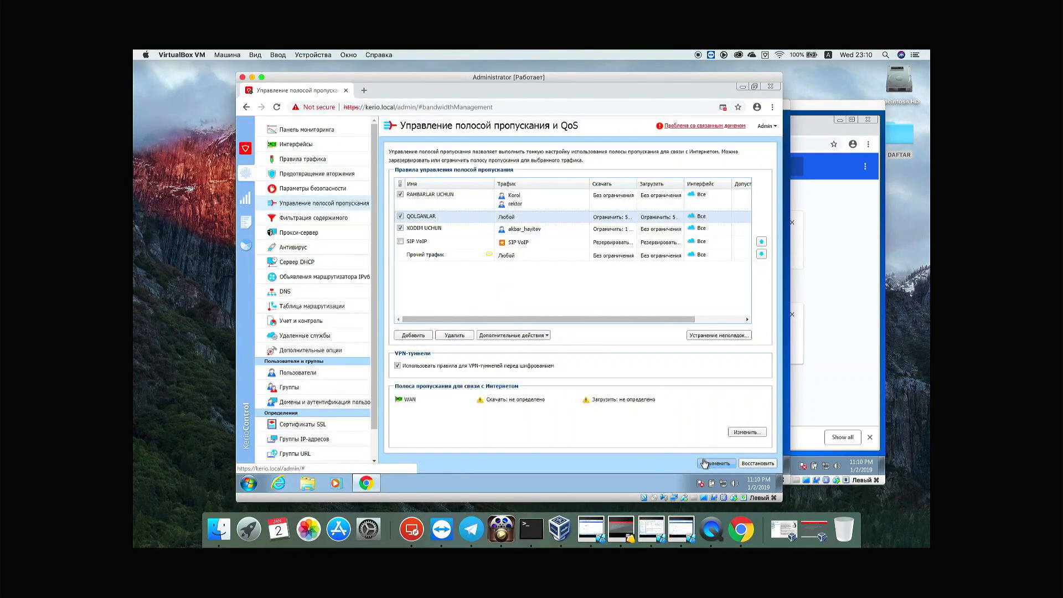
click(704, 462)
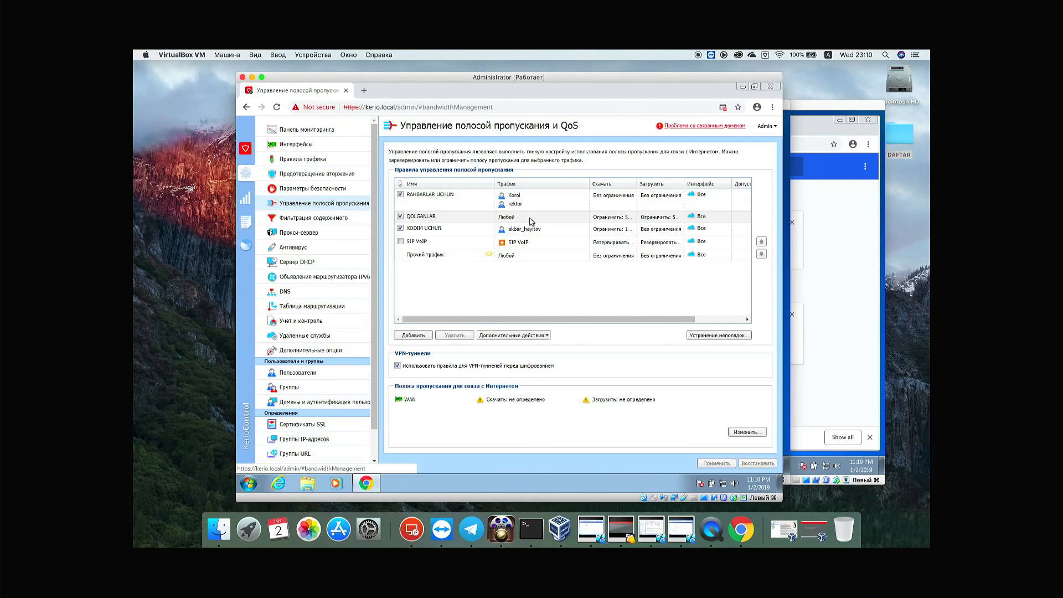
Move the XODIM UCHUN rule above QOLGANLAR, apply the change and view the Internet connection bandwidth settings.
drag(531, 226, 530, 216)
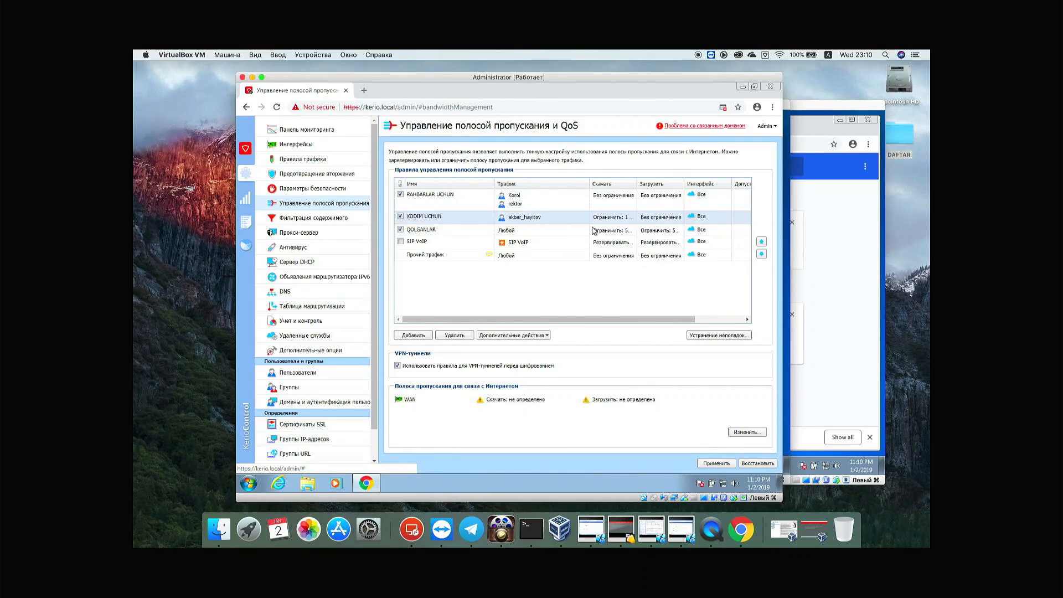
click(710, 462)
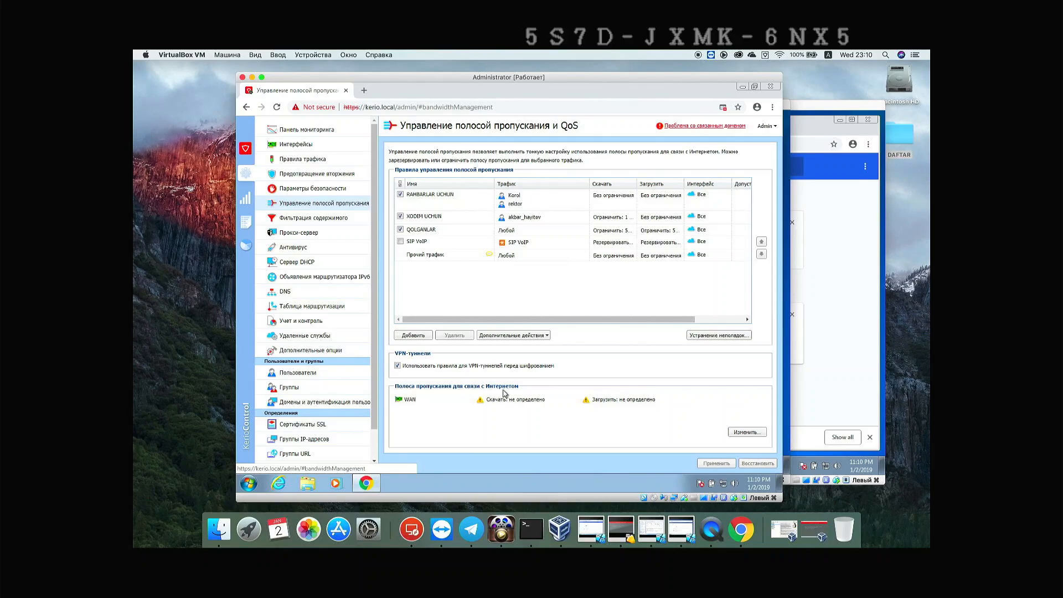
click(740, 432)
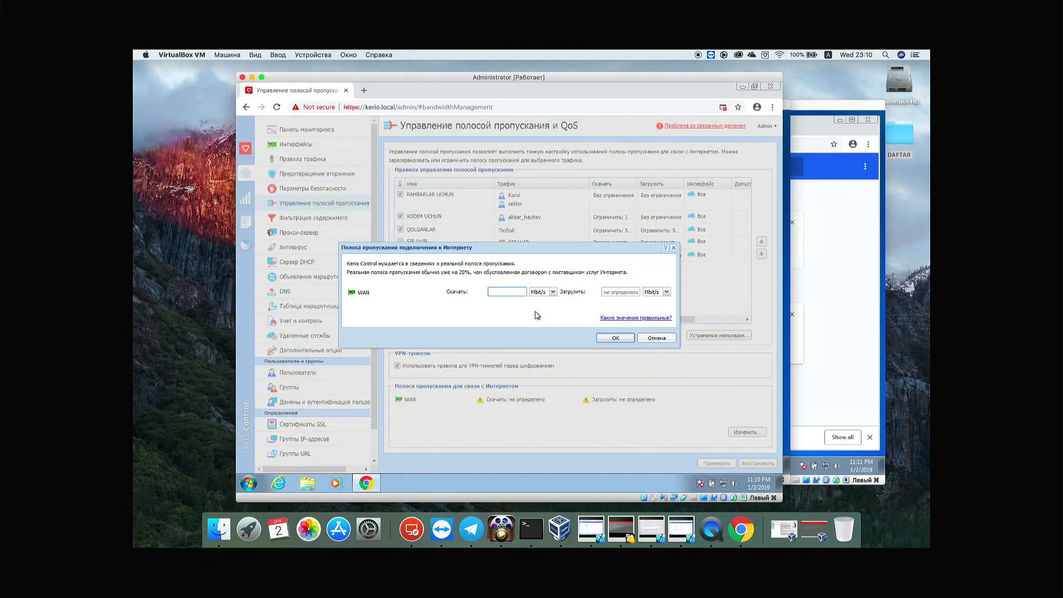
click(659, 338)
Change the XODIM UCHUN rule's download limit to 10% of the Internet connection and widen the download column.
click(622, 219)
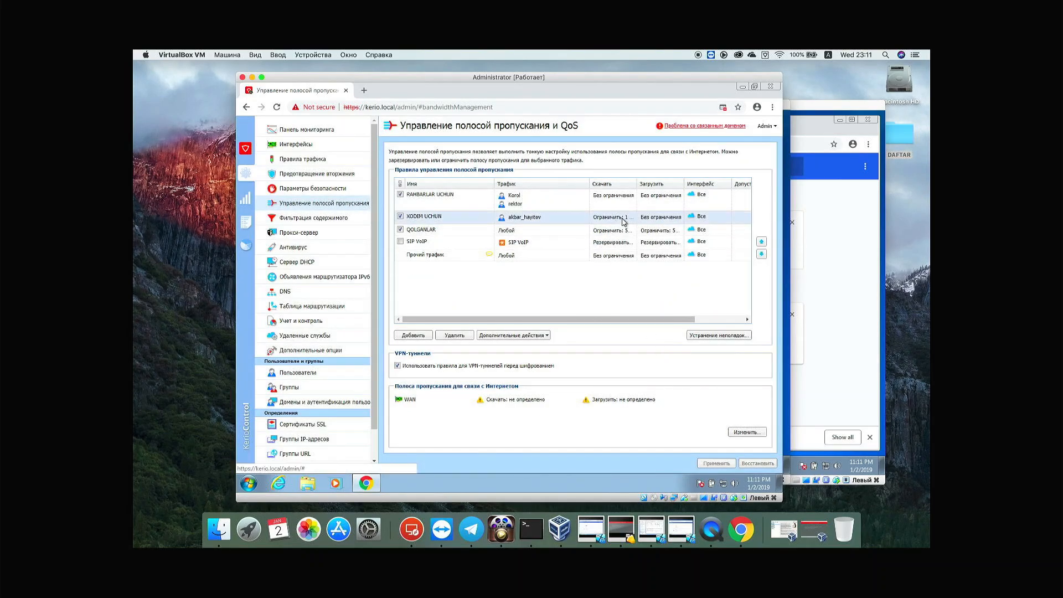
click(624, 219)
click(591, 301)
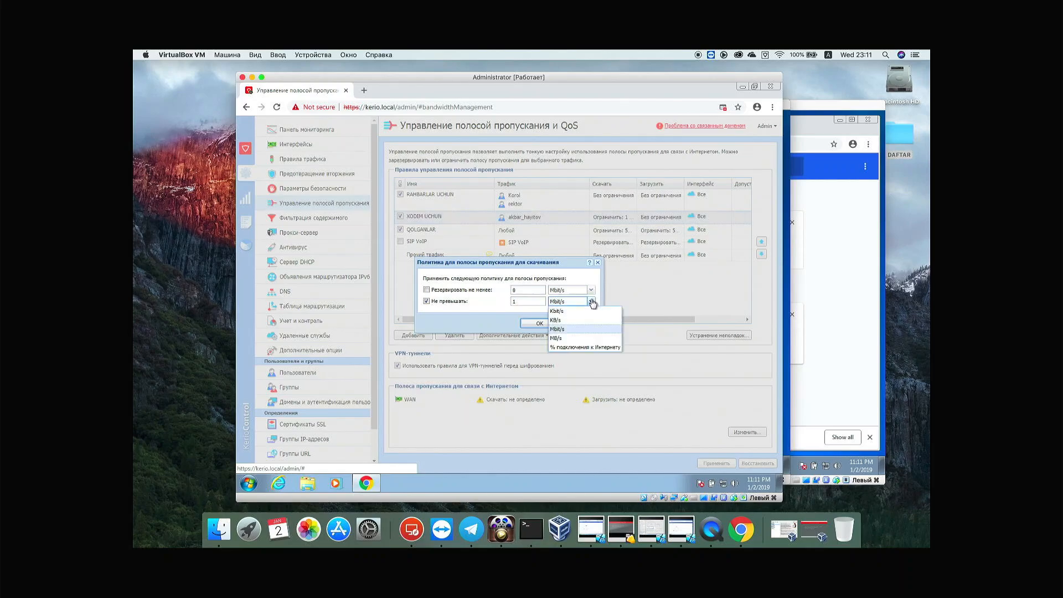
click(576, 348)
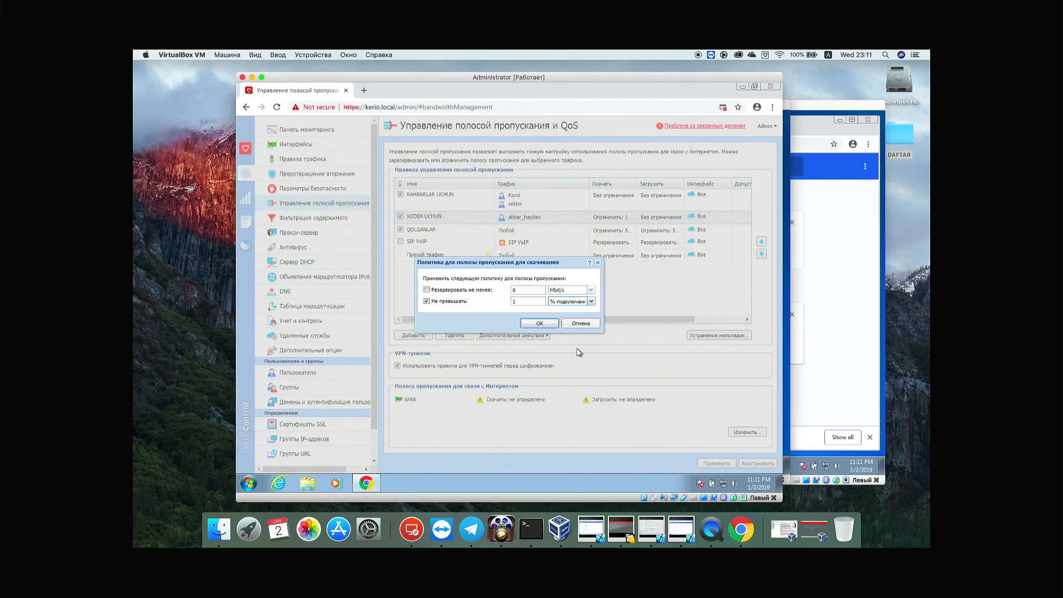
double_click(532, 303)
click(541, 324)
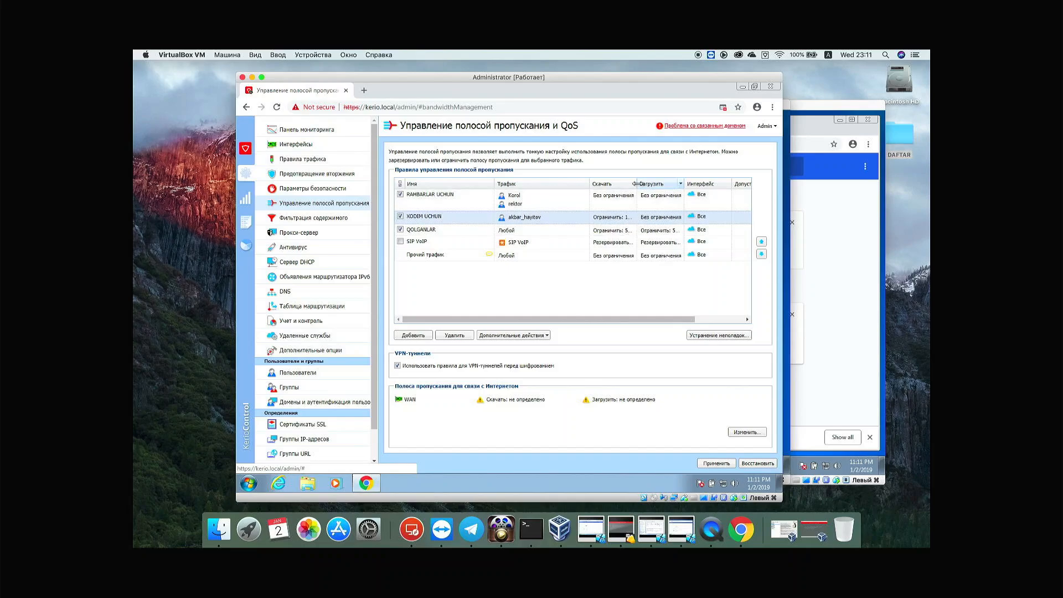
drag(643, 182, 658, 183)
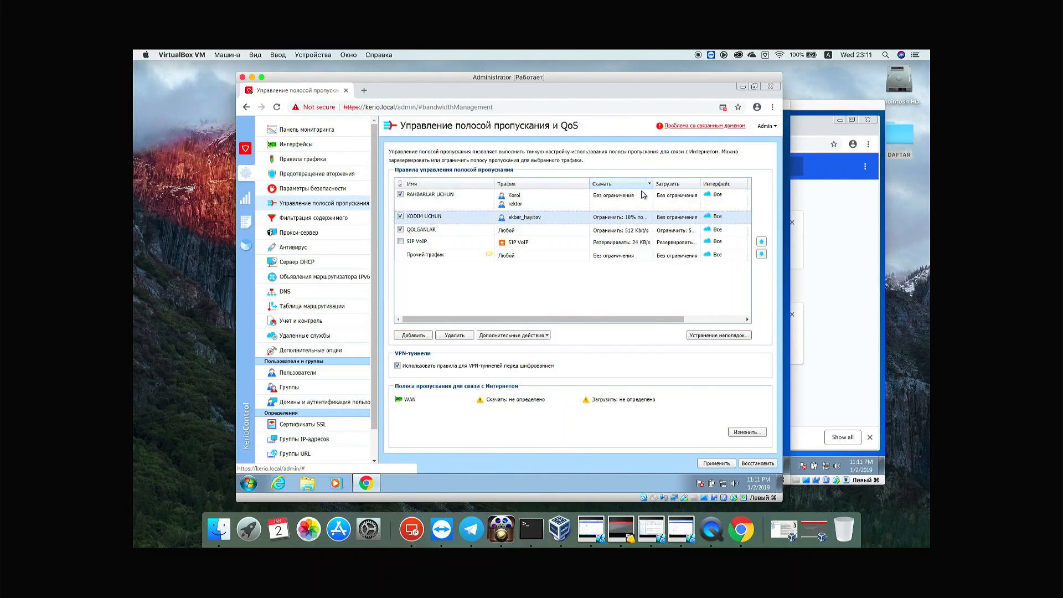
click(632, 220)
Set the WAN connection's download bandwidth to 8 Mbit/s and apply the change.
click(736, 434)
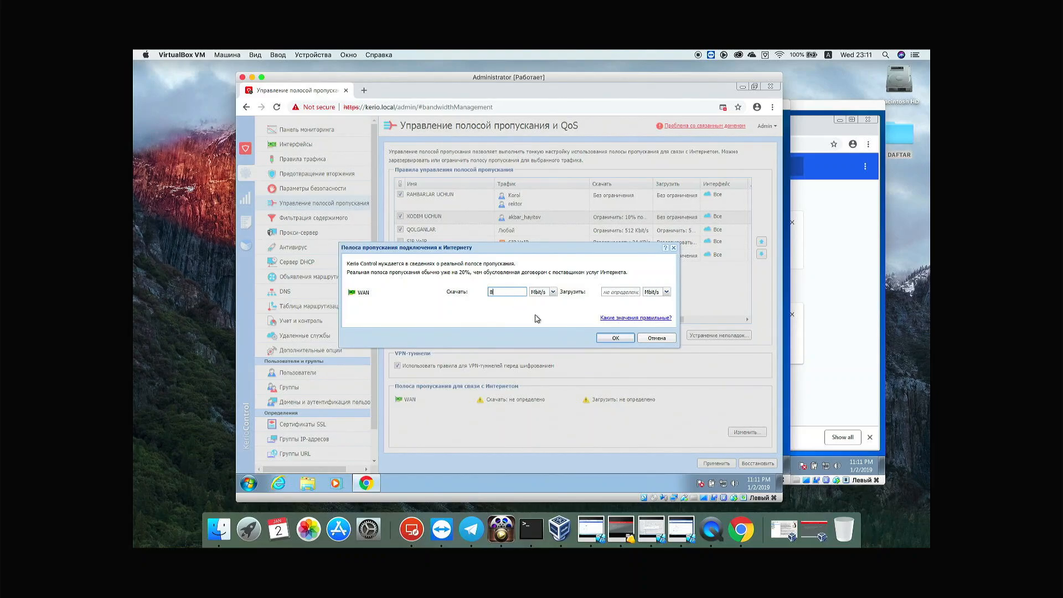
click(614, 340)
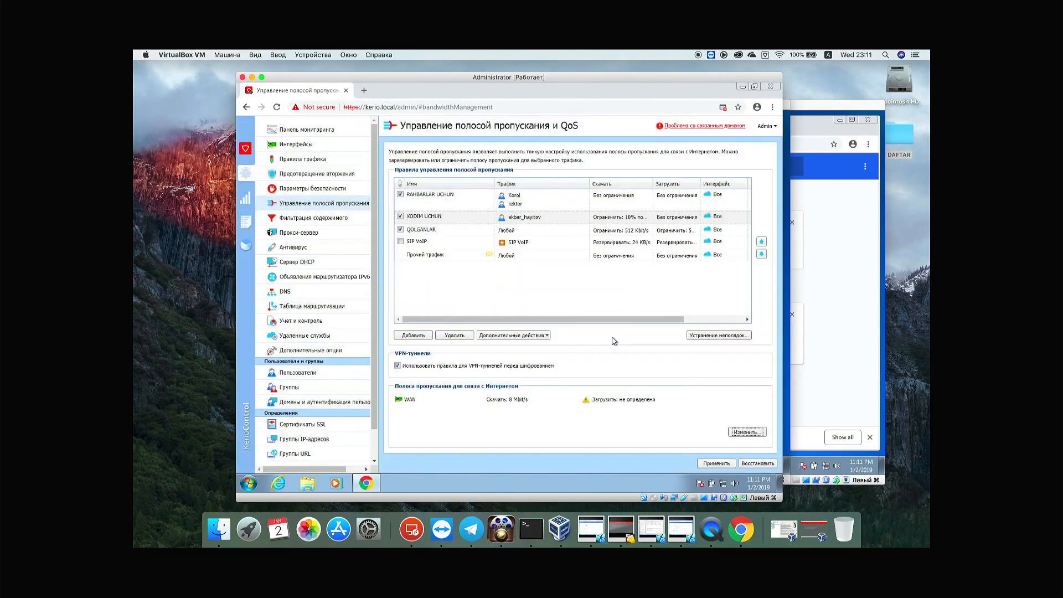
click(708, 463)
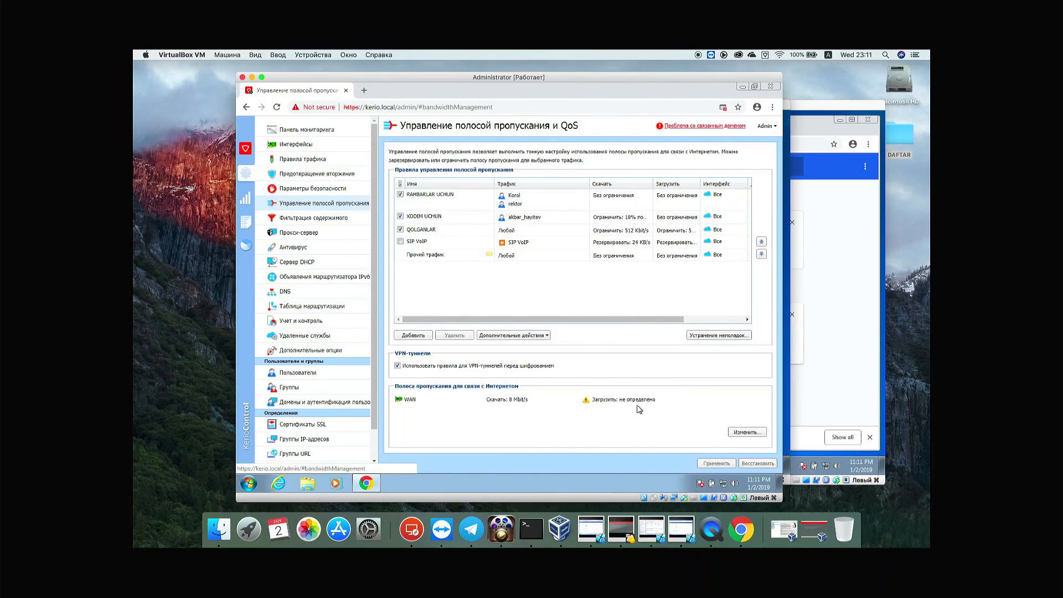
Set the WAN connection's upload bandwidth to 8 Mbit/s and apply the change.
click(735, 433)
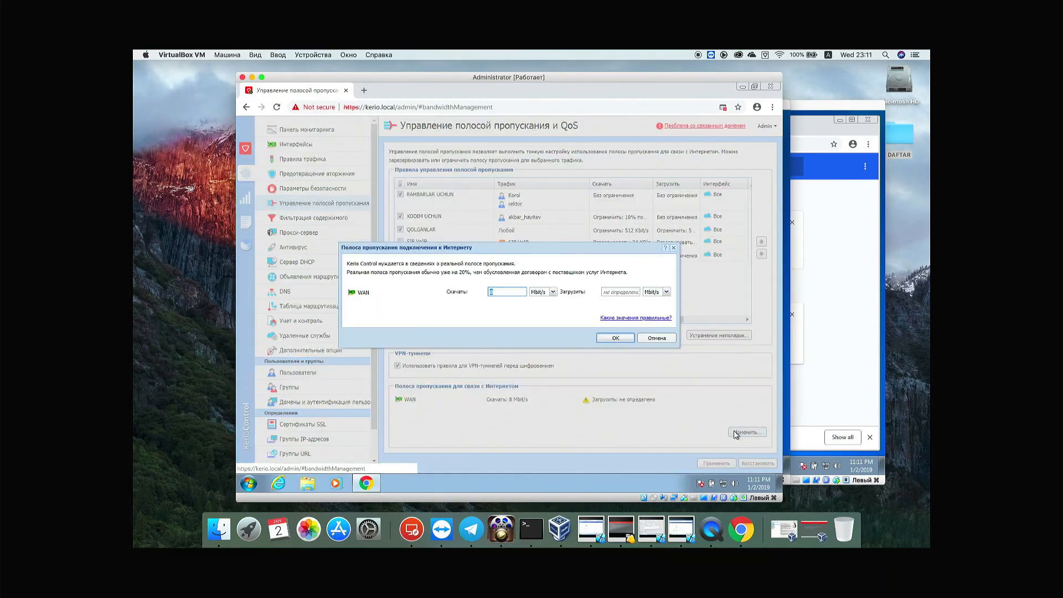
click(627, 291)
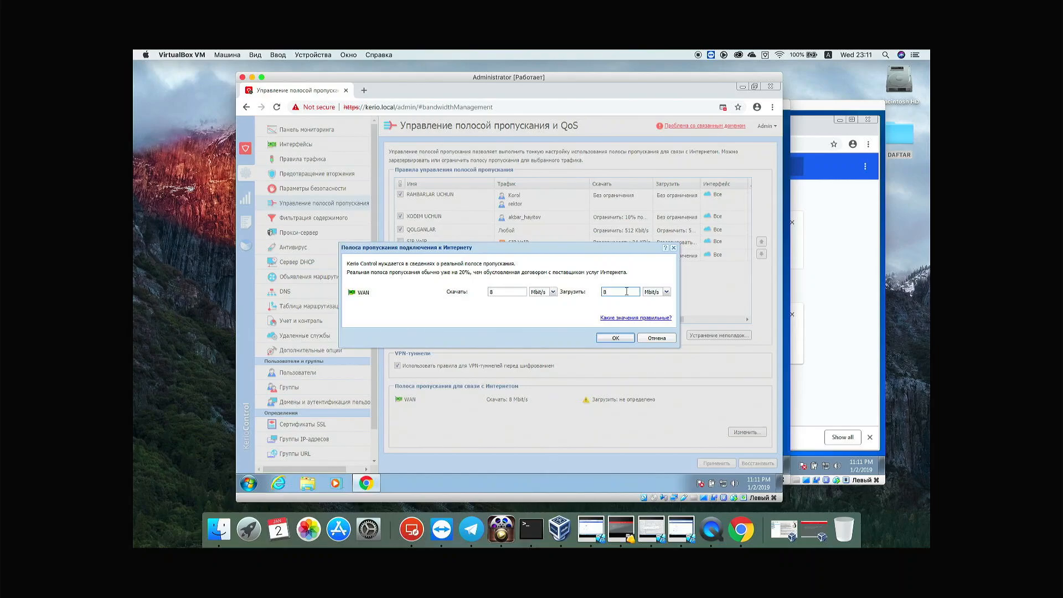
click(621, 338)
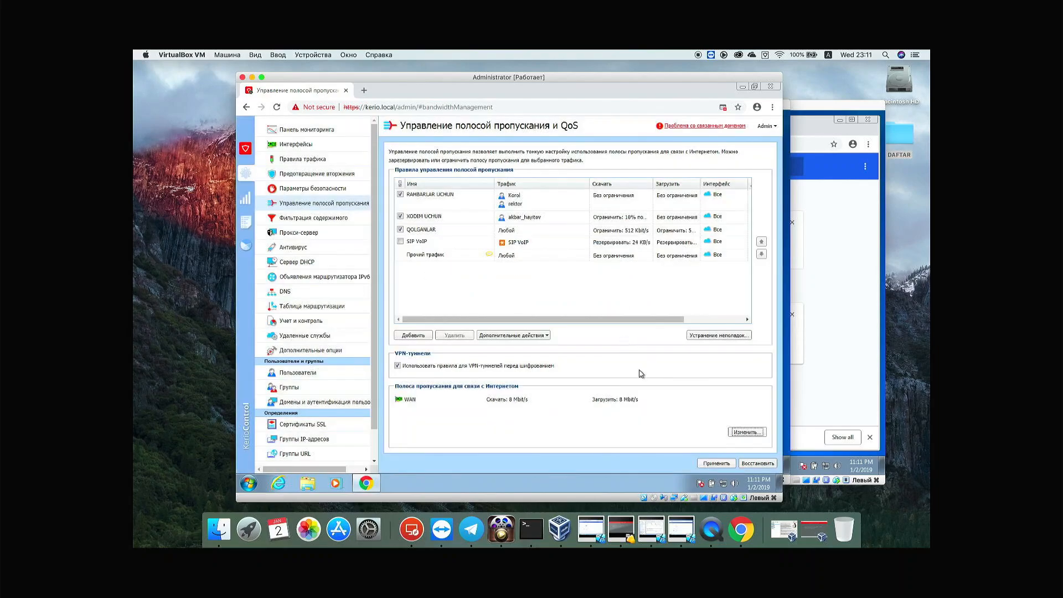
click(716, 464)
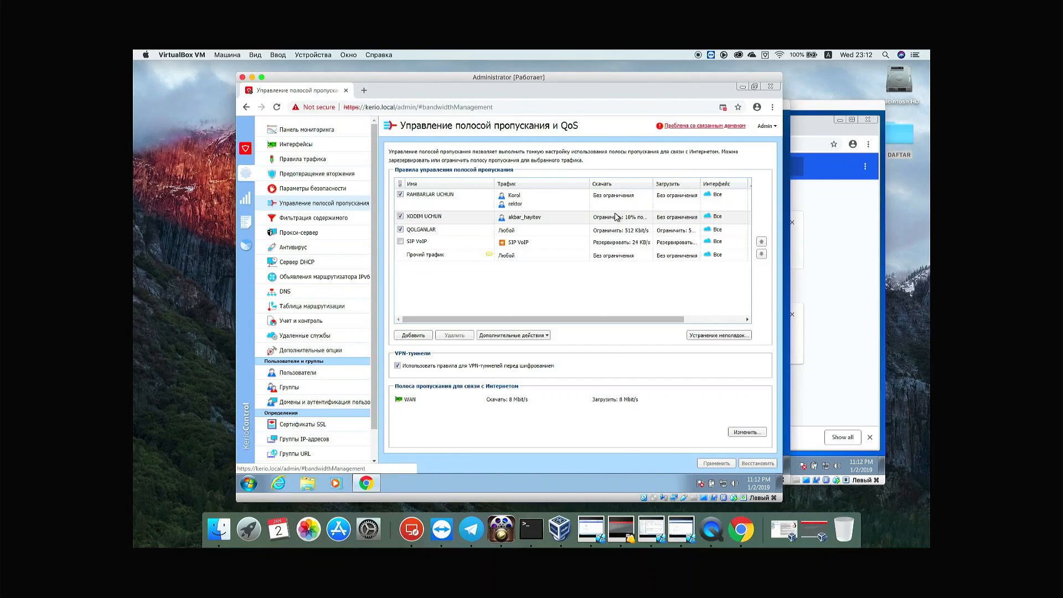
Check which valid time intervals can be chosen for the XODIM UCHUN rule.
drag(612, 320, 667, 312)
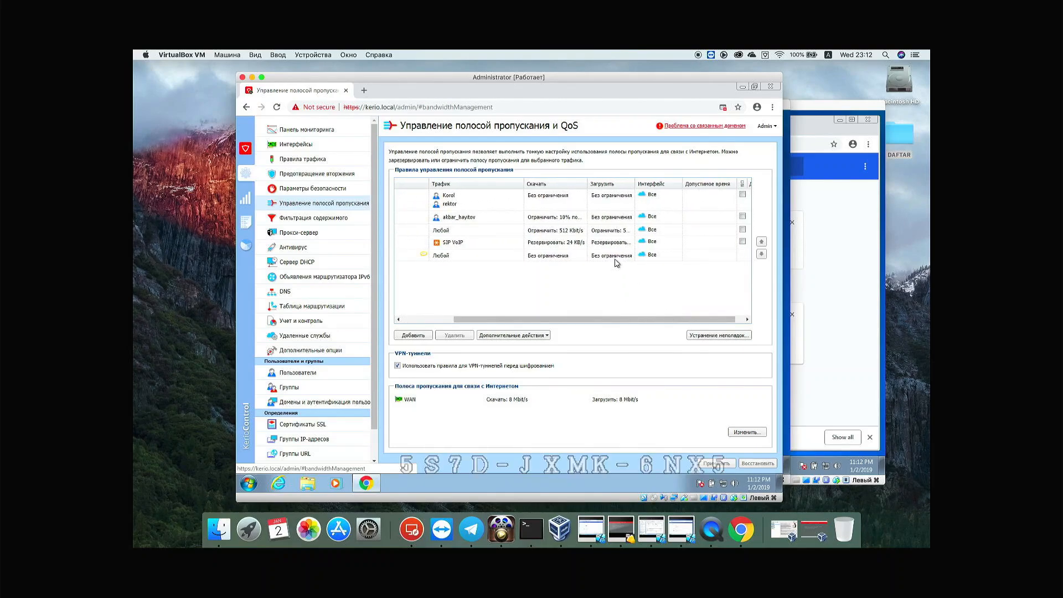
double_click(707, 222)
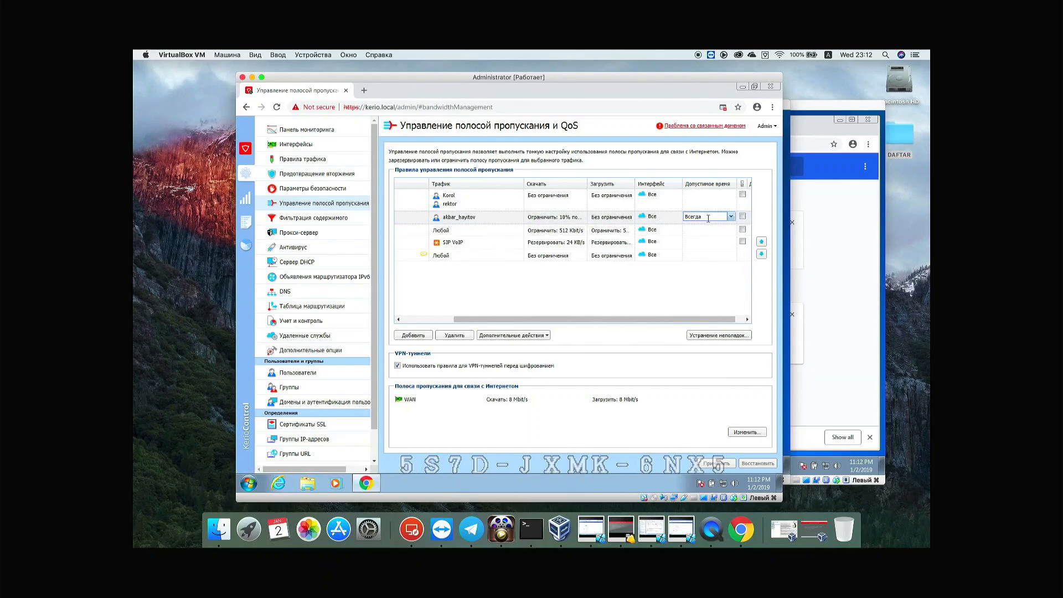
click(731, 217)
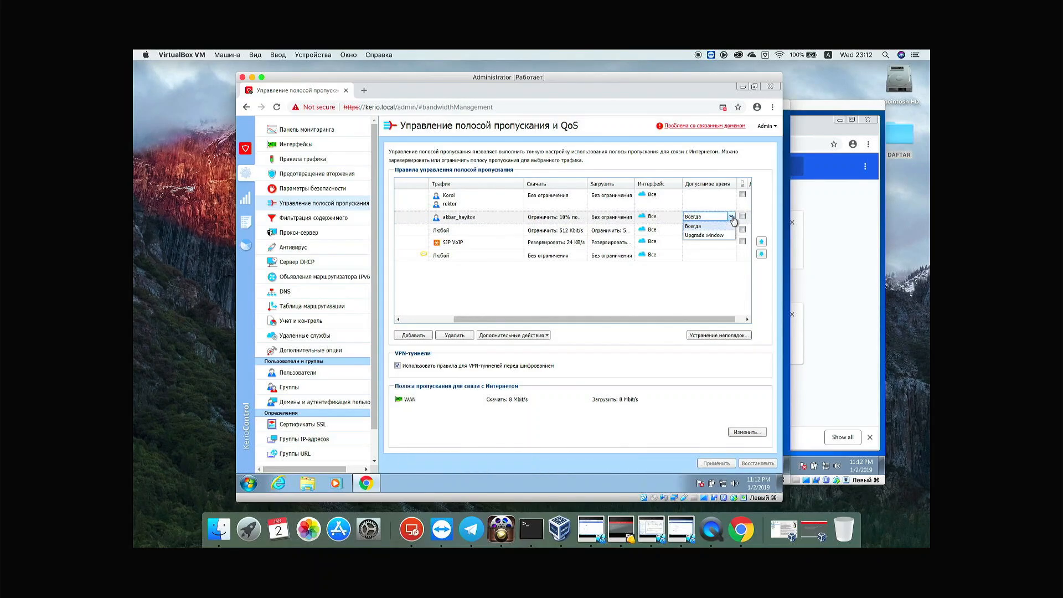
double_click(722, 217)
click(701, 278)
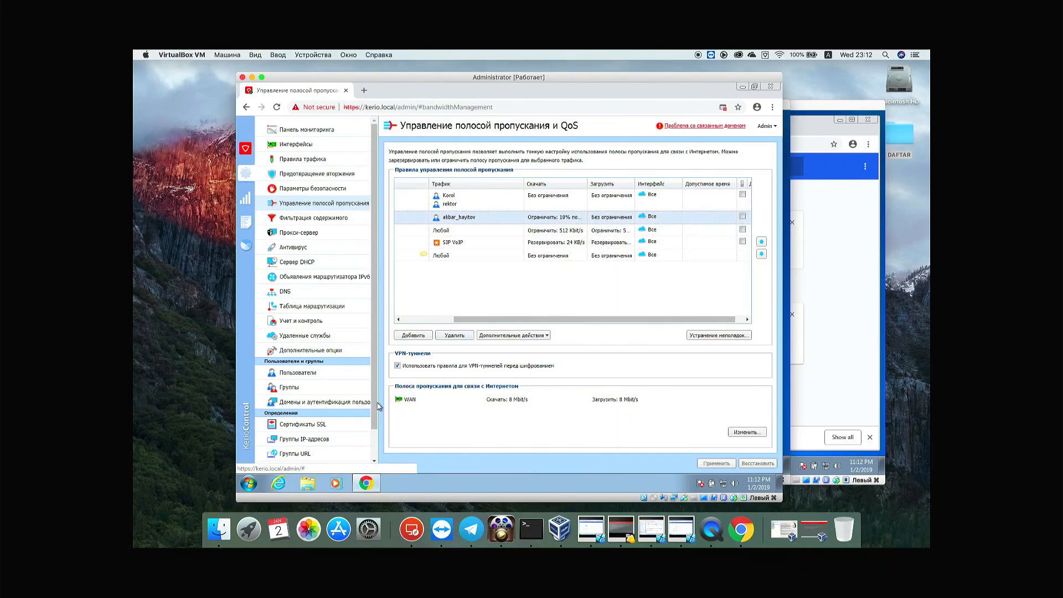
Start a new time interval in a new group named XODIMLAR UCHUN.
drag(371, 412, 371, 447)
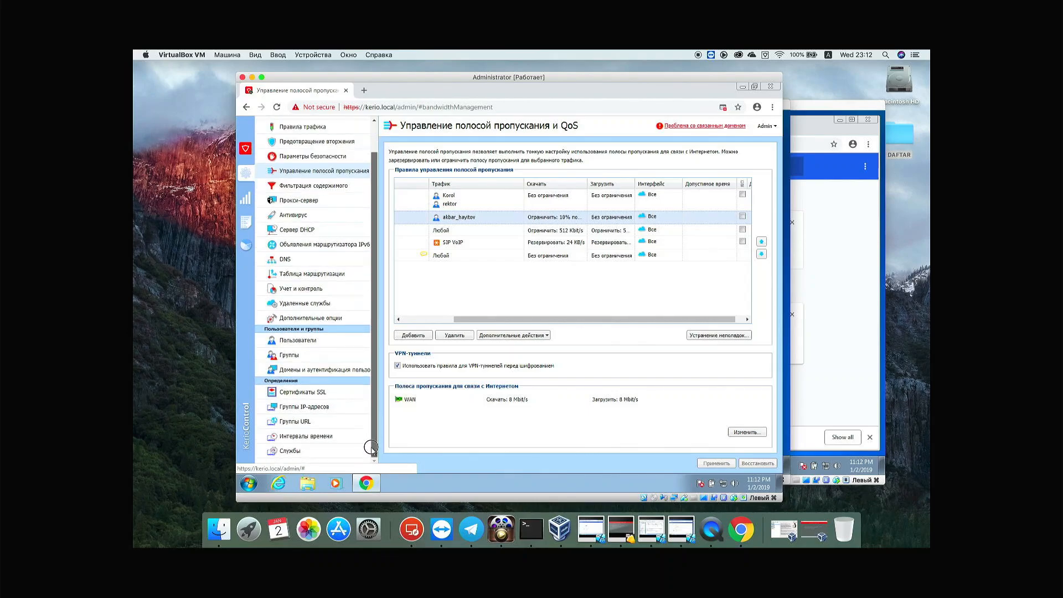
click(324, 438)
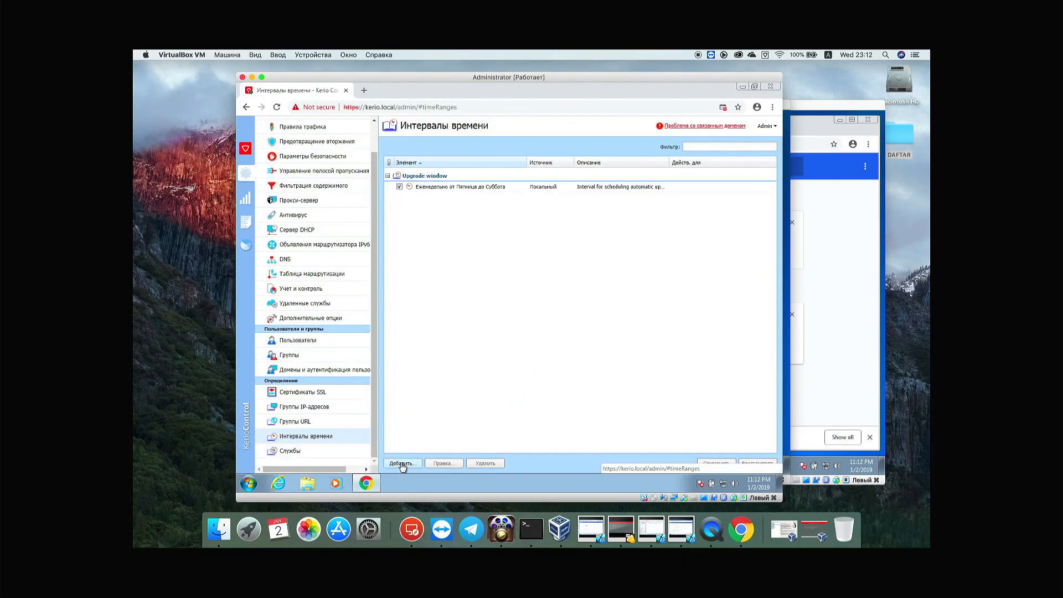
click(401, 464)
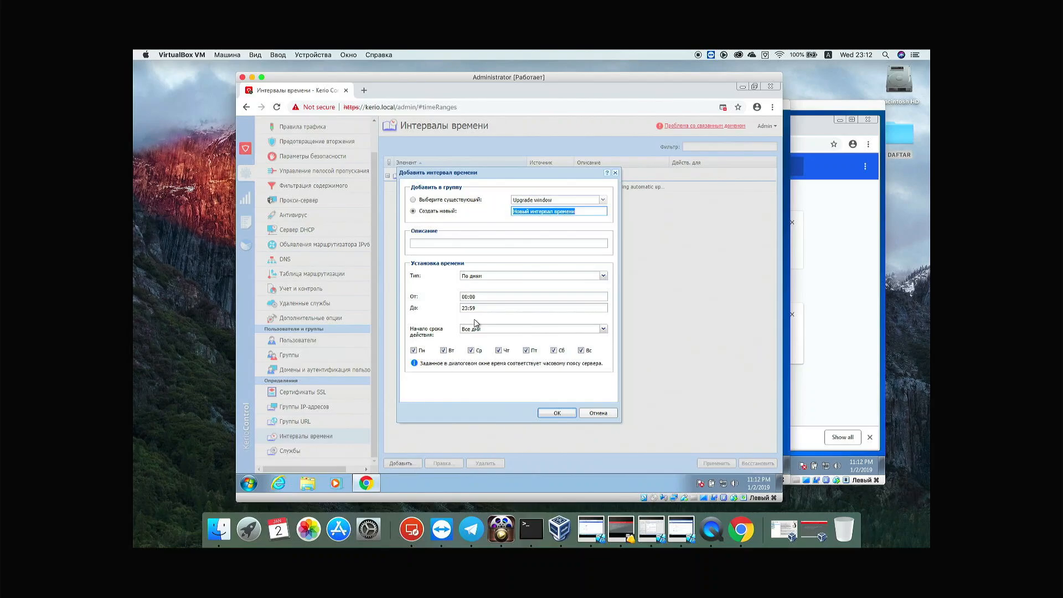
text(XODIMLAR UCHUN)
Set the daily time interval to run from 08:30 to 18:30.
click(517, 298)
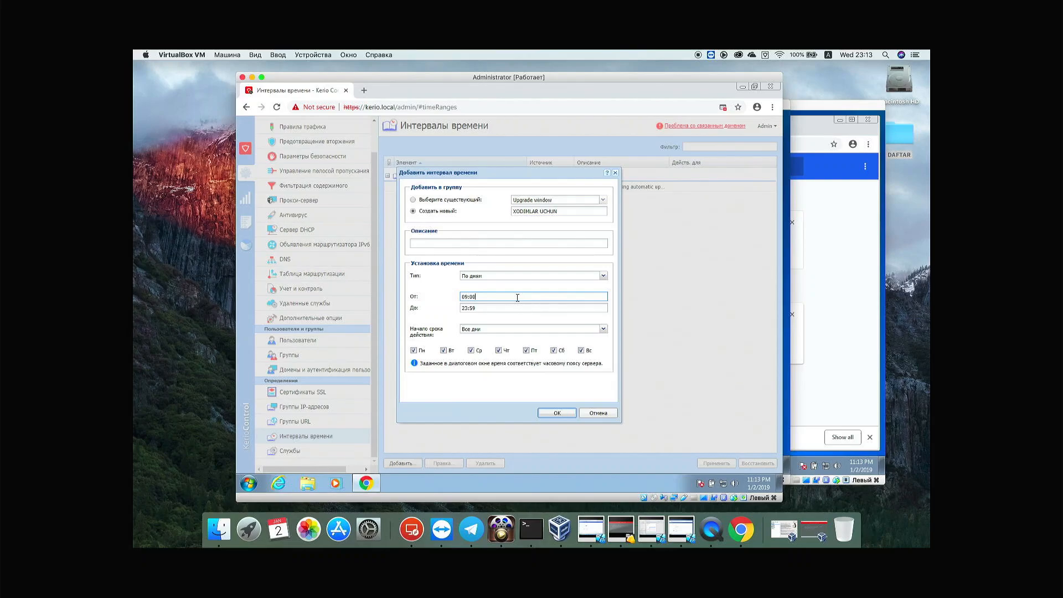
key(BackSpace)
text(0)
key(BackSpace)
key(BackSpace)
key(BackSpace)
text(8:30)
key(Tab)
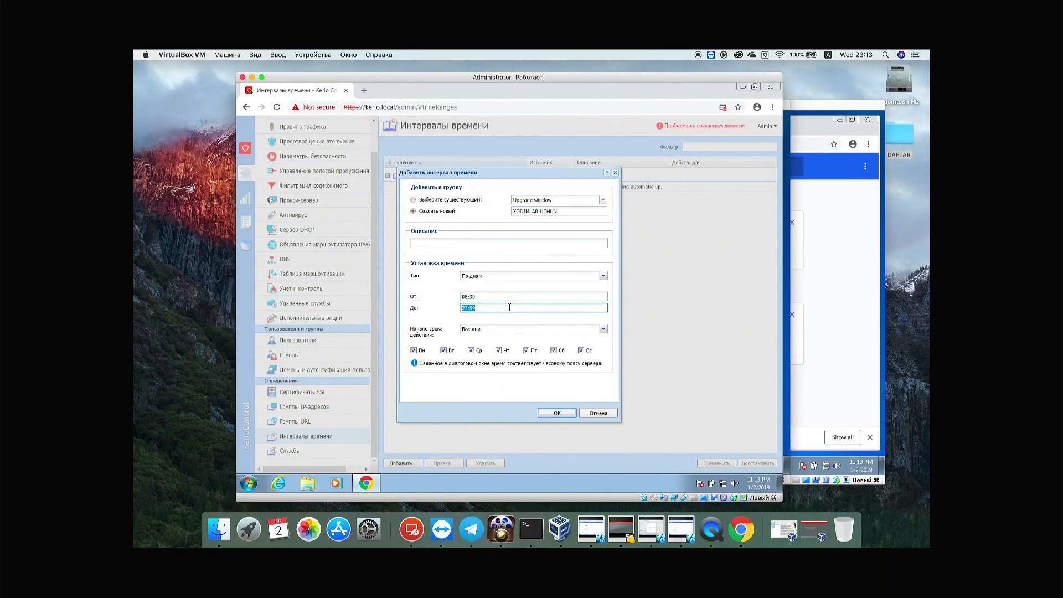
text(18:30)
Exclude Sunday from the interval's valid days, save the interval and apply the change.
click(581, 350)
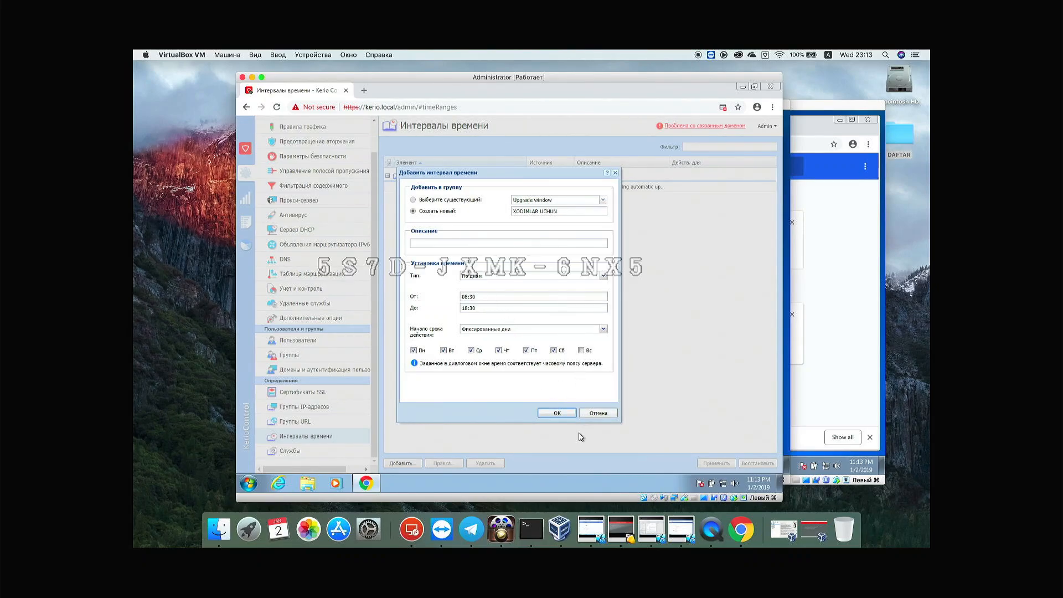
click(557, 413)
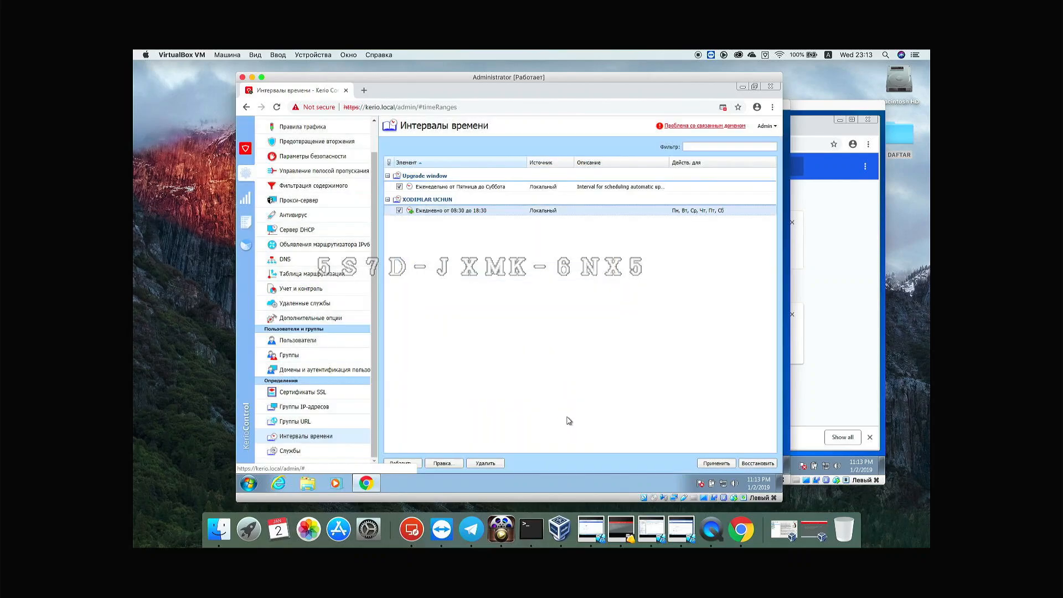
click(717, 464)
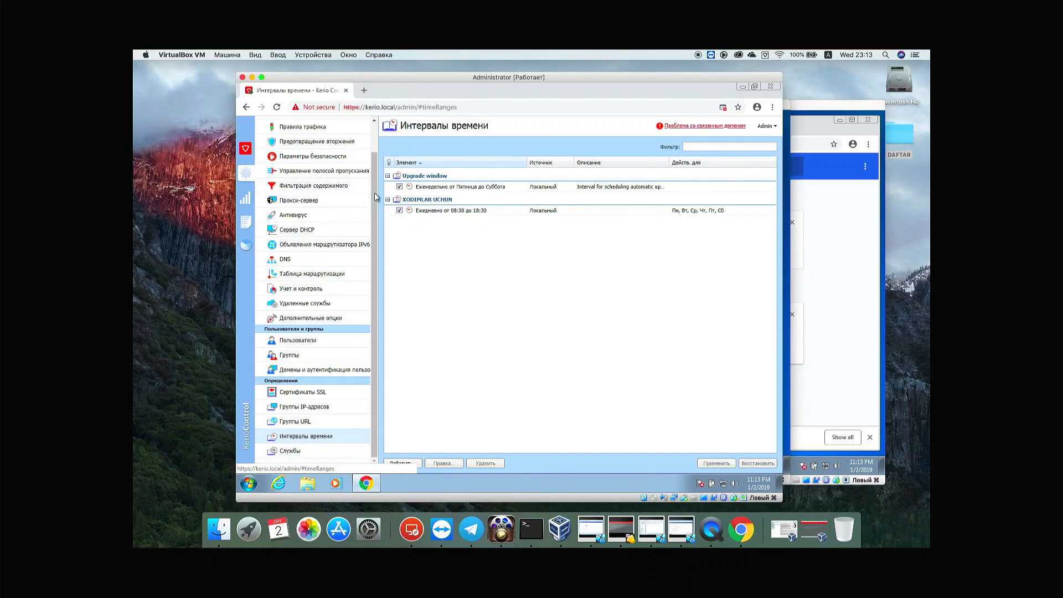
Set the valid time of the XODIM UCHUN bandwidth rule to the XODIMLAR UCHUN interval.
click(353, 187)
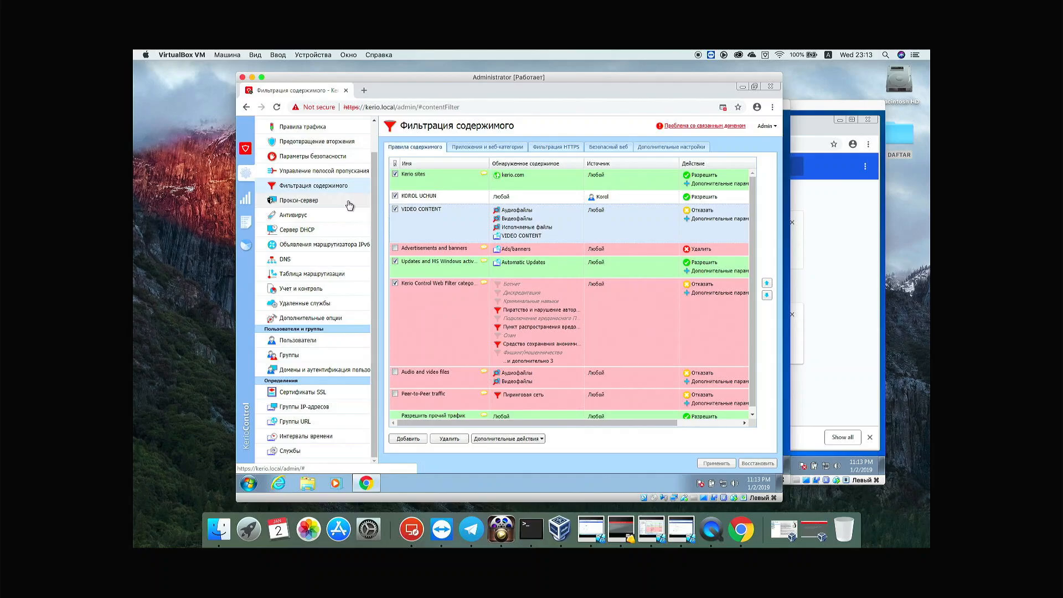
click(337, 172)
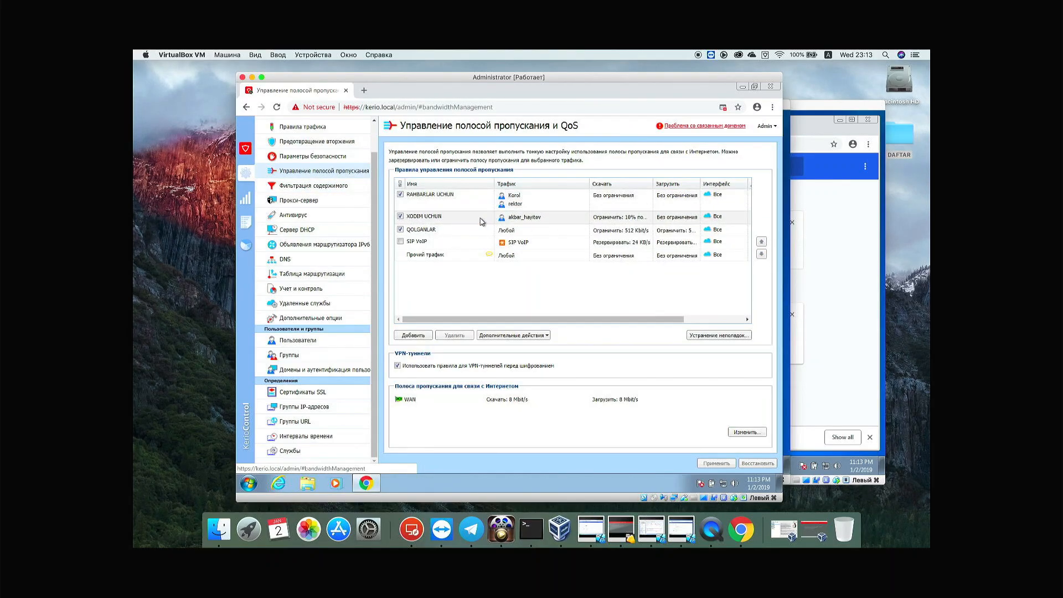
drag(573, 319, 635, 319)
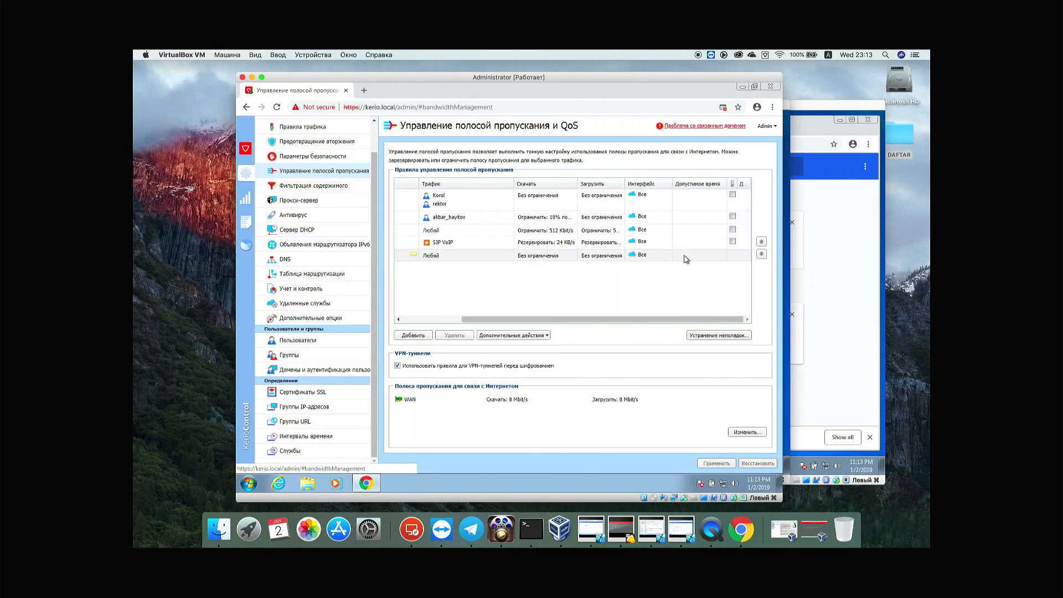
click(696, 221)
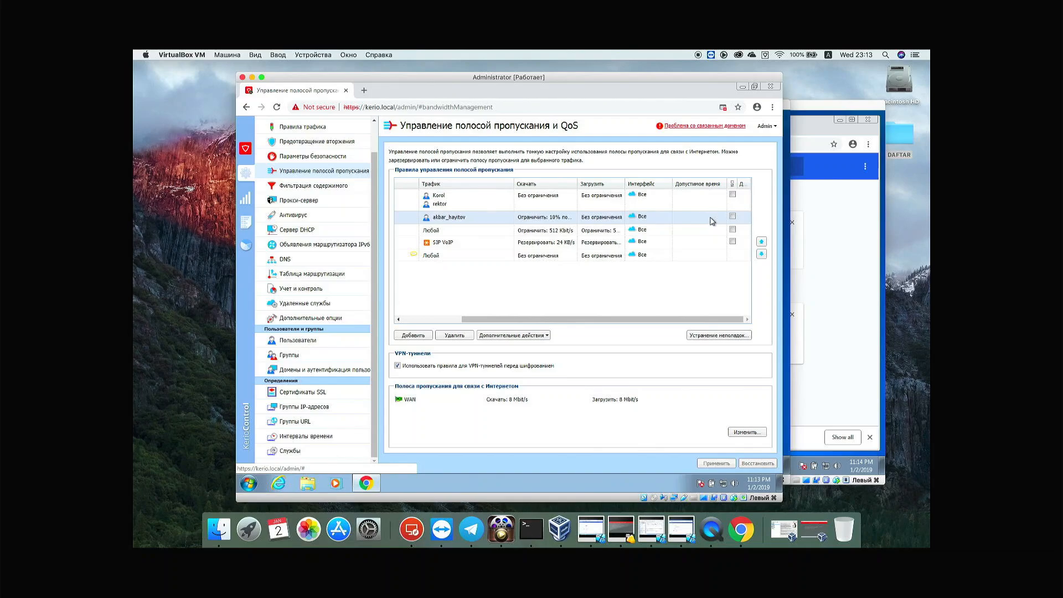
click(712, 221)
click(721, 216)
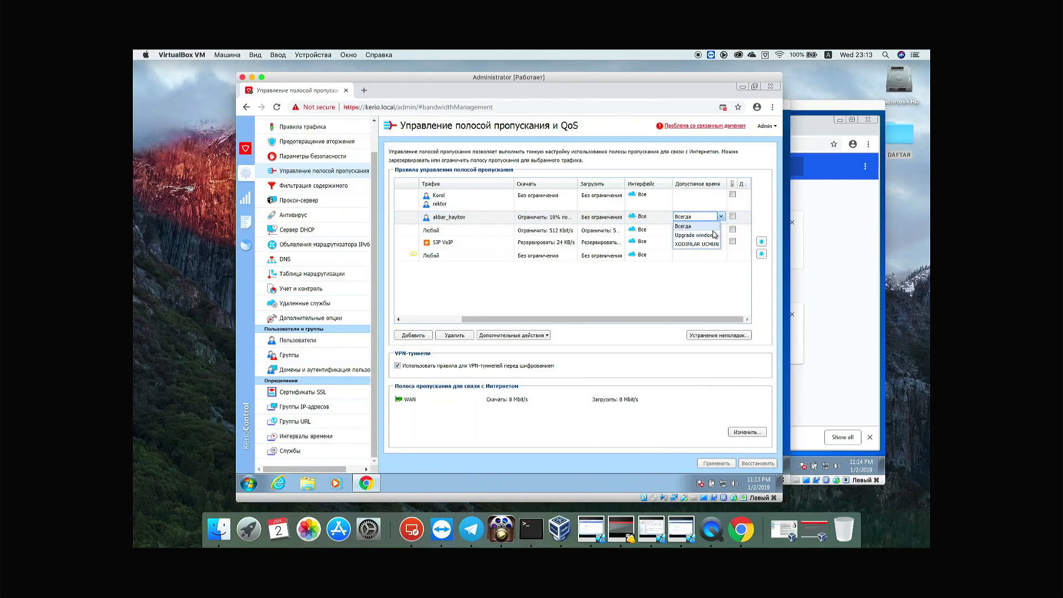
click(712, 244)
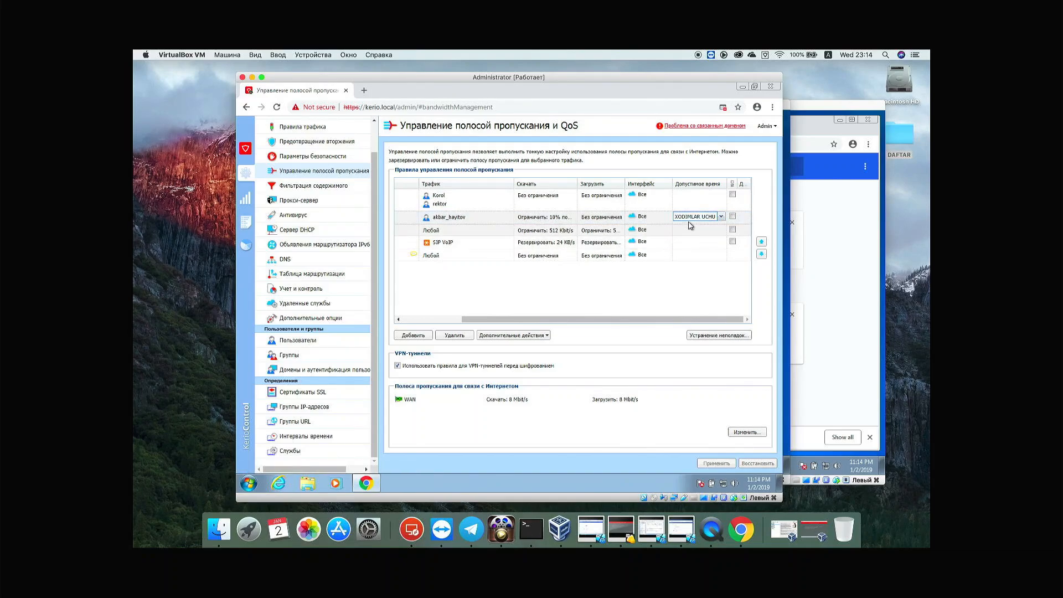
Review the XODIM UCHUN rule's limits and valid time, and apply the bandwidth rule changes.
drag(671, 318, 532, 318)
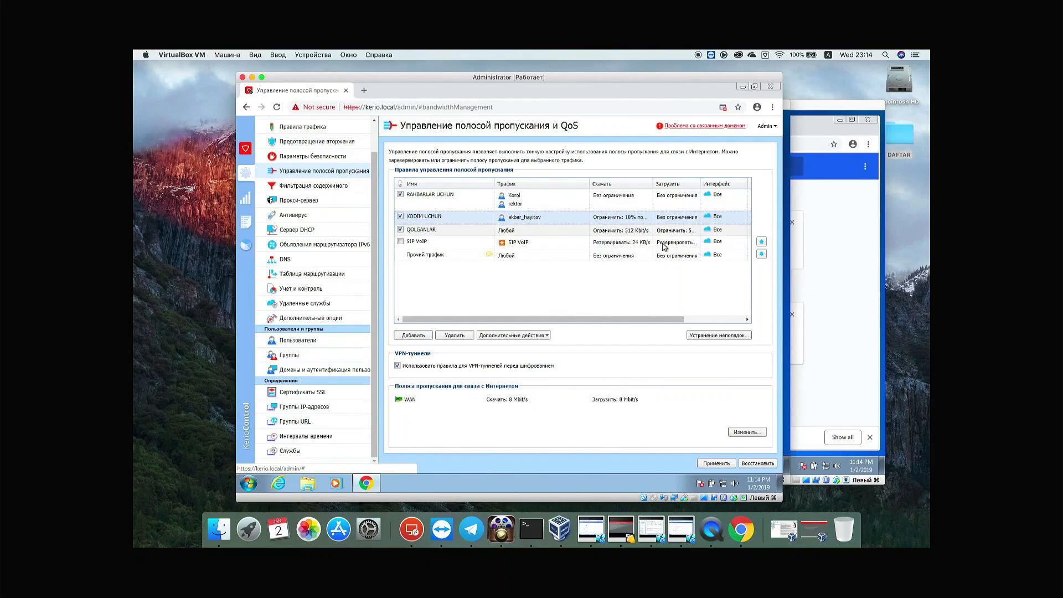
drag(666, 321, 757, 318)
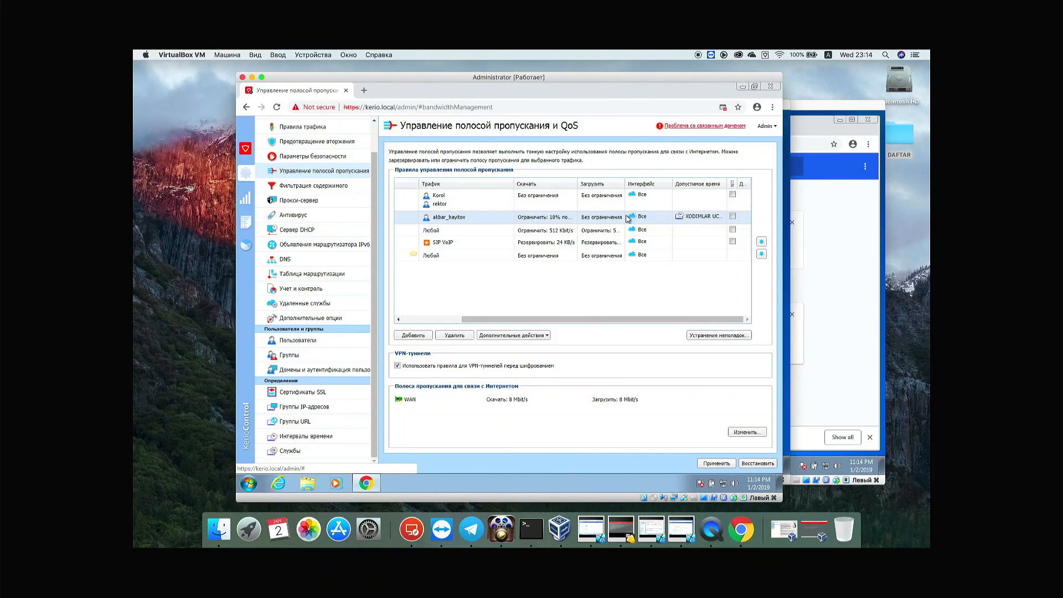
click(628, 320)
drag(629, 321, 462, 320)
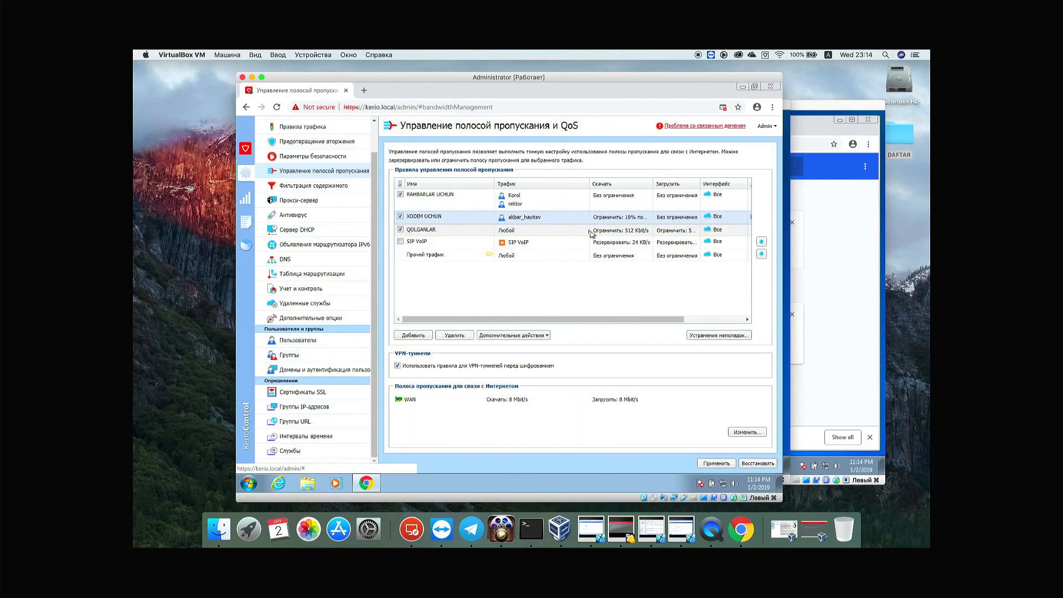
click(652, 213)
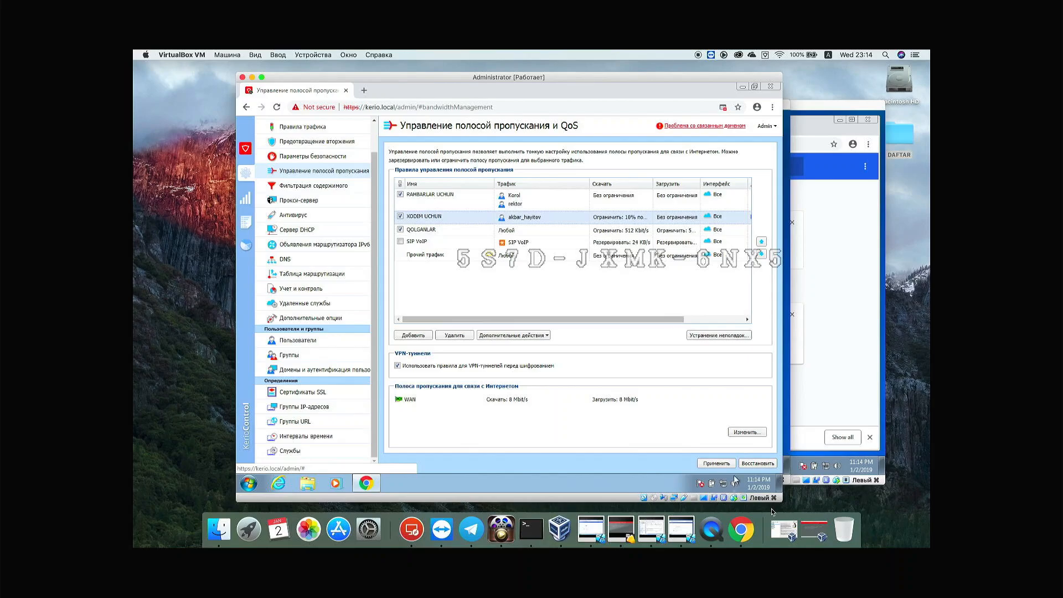
click(720, 465)
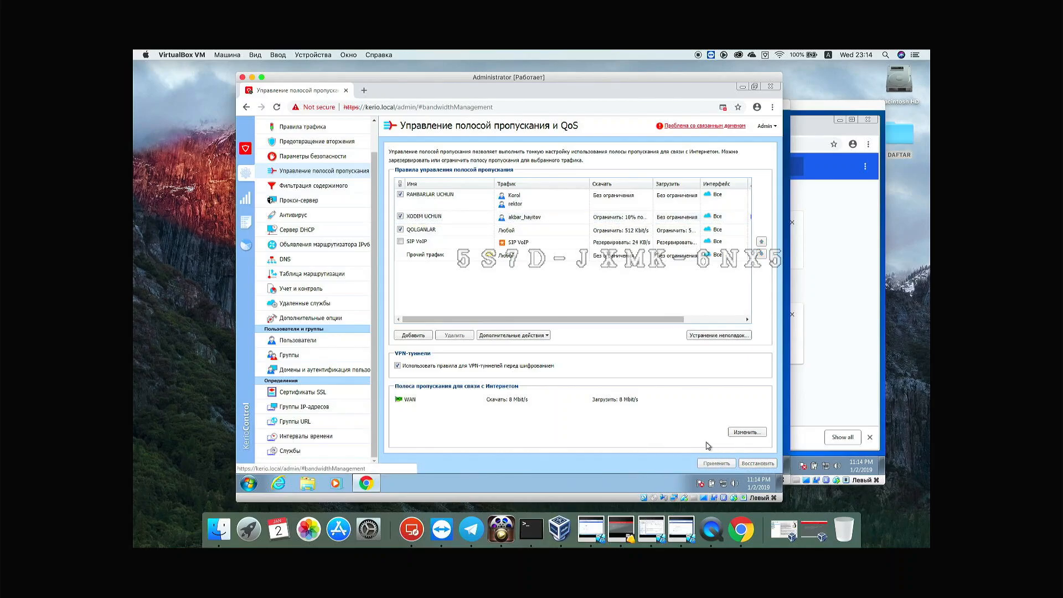
Add the exceeded quota condition and the TAS-IX traffic rule to the XODIM UCHUN rule's traffic.
drag(652, 319, 532, 319)
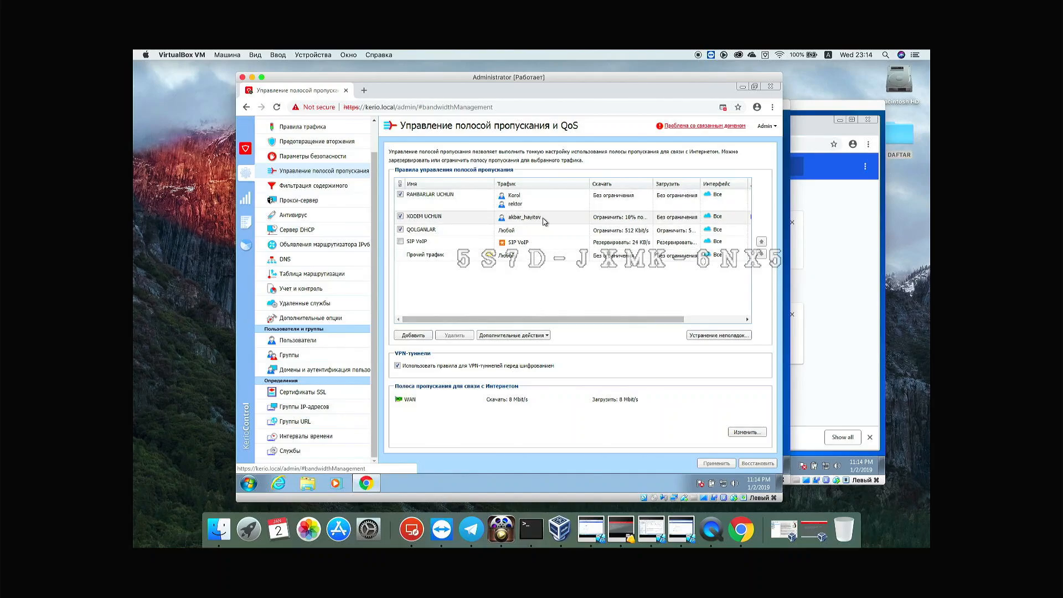
double_click(544, 221)
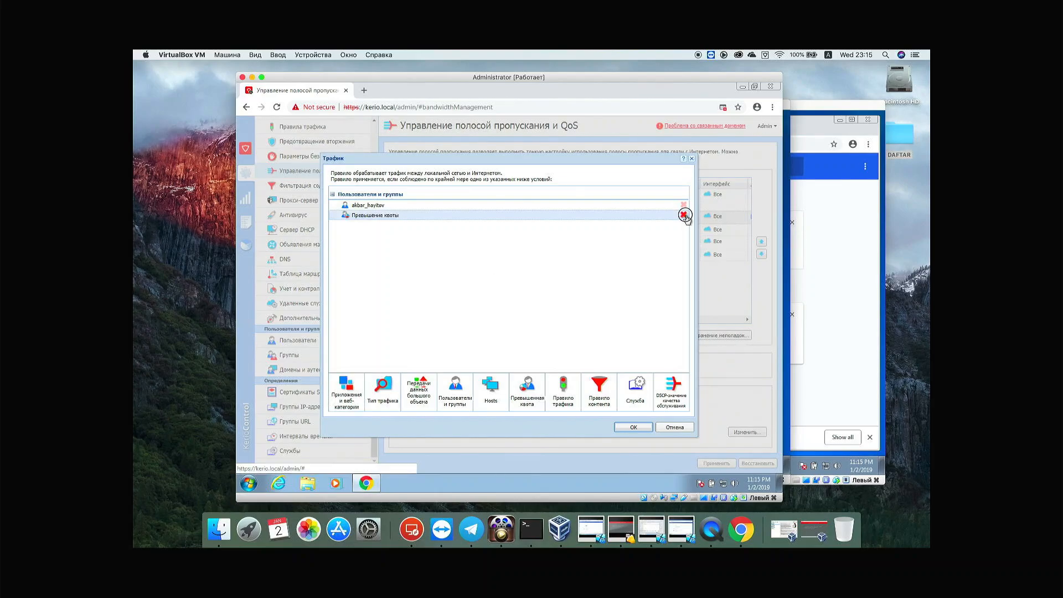
click(530, 390)
click(569, 403)
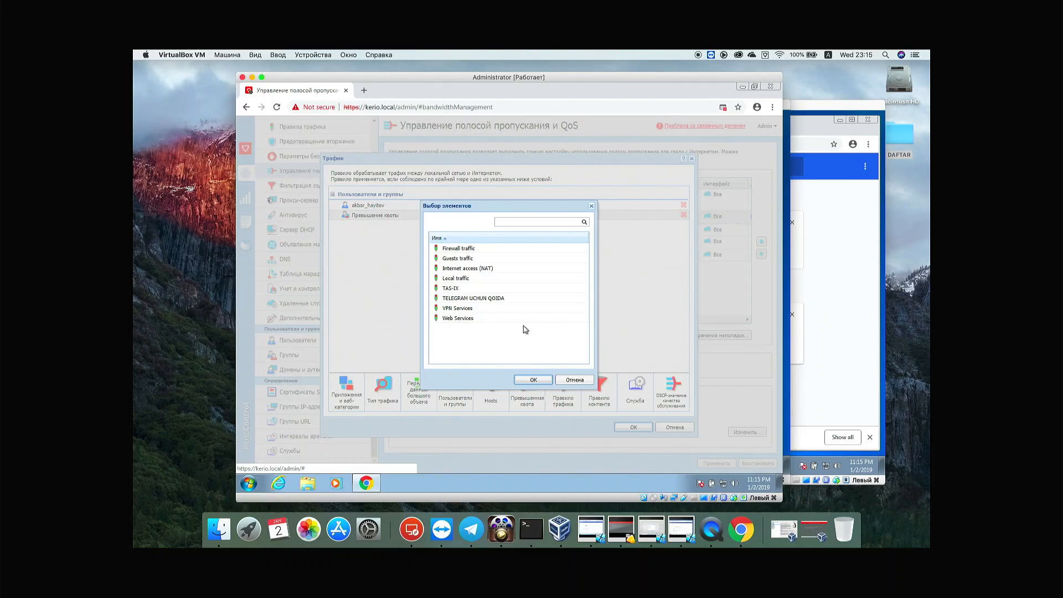
double_click(471, 289)
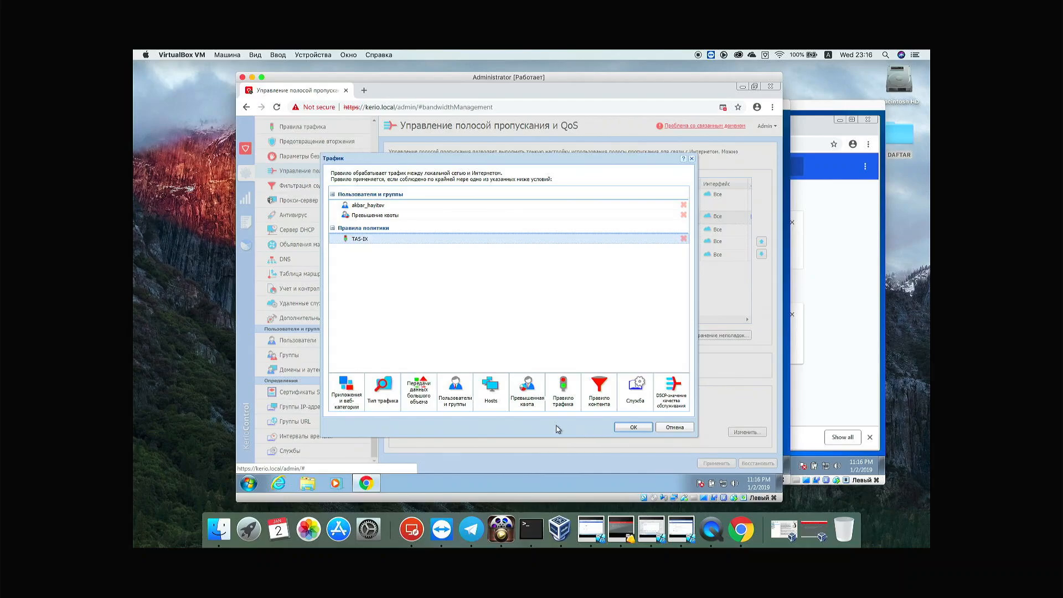
Add the host kun.uz to the XODIM UCHUN rule's traffic conditions.
click(493, 390)
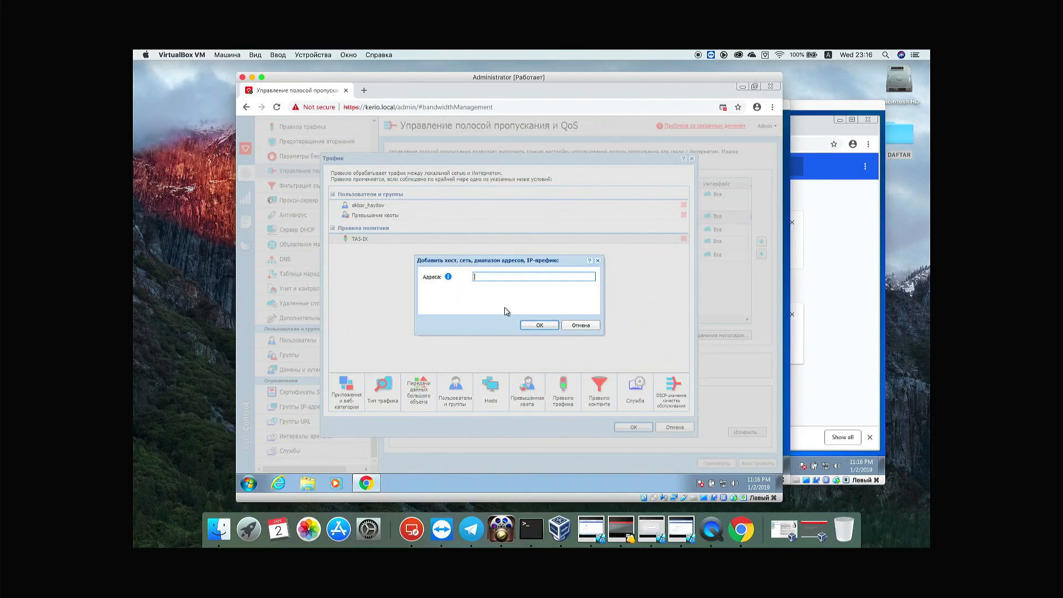
text(kun.uz)
click(539, 325)
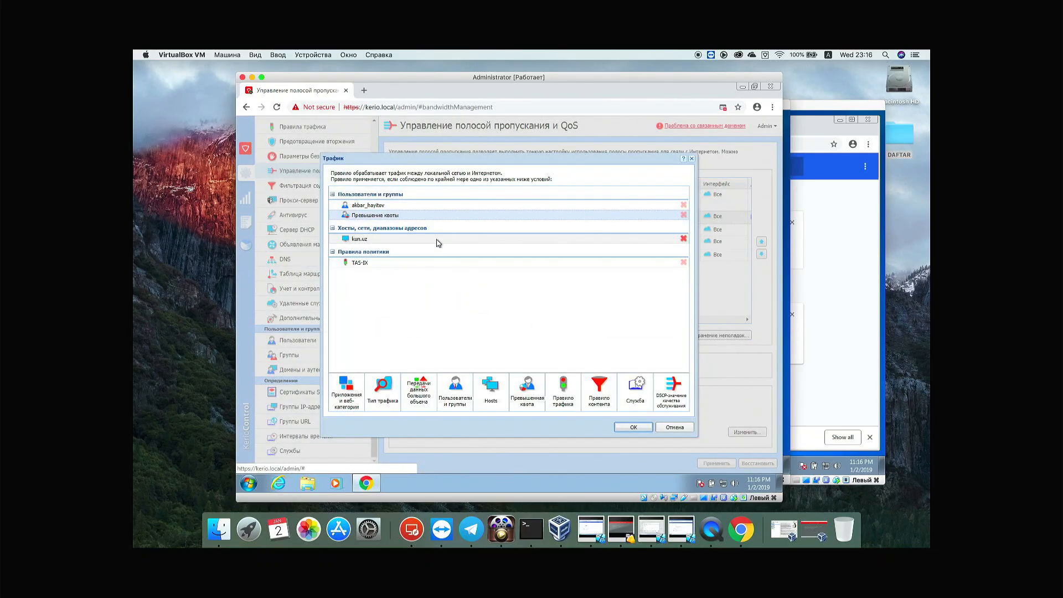
Confirm the XODIM UCHUN traffic conditions without adding a traffic type, and apply the bandwidth rule changes.
click(385, 398)
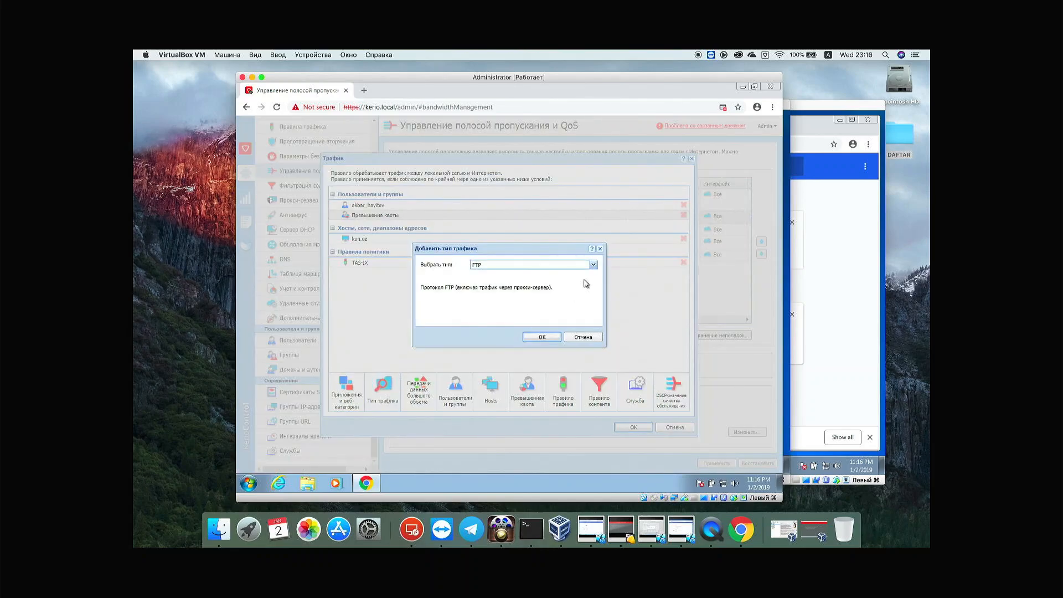
click(600, 250)
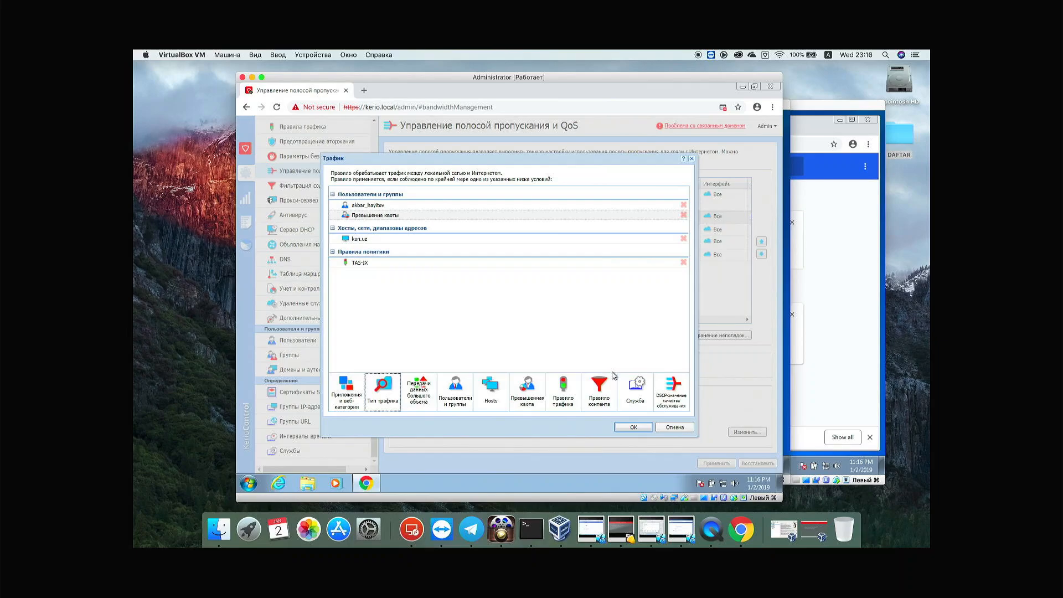
click(635, 428)
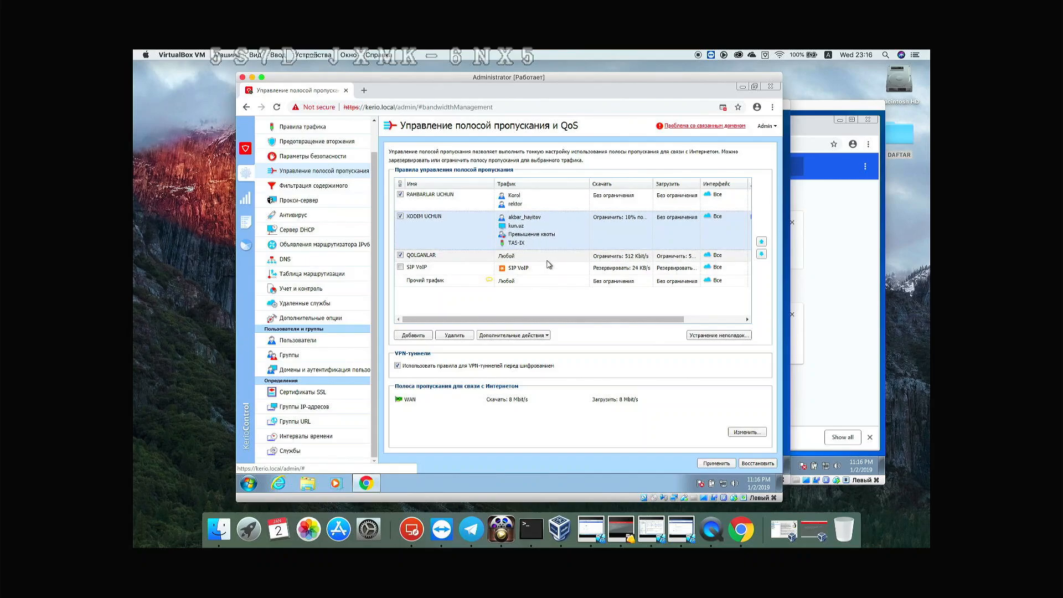
click(717, 463)
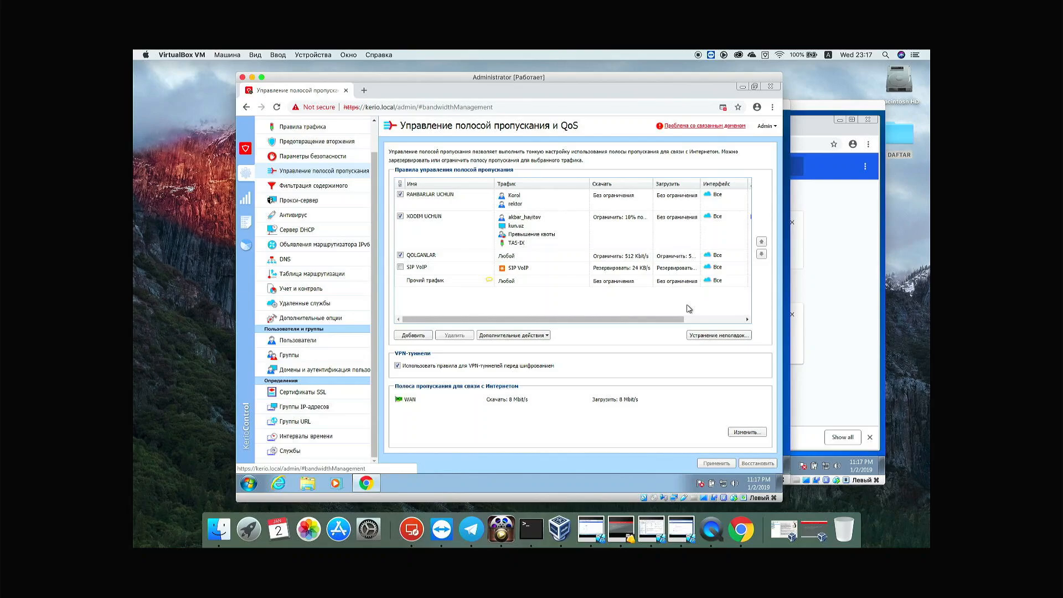
drag(675, 319, 633, 323)
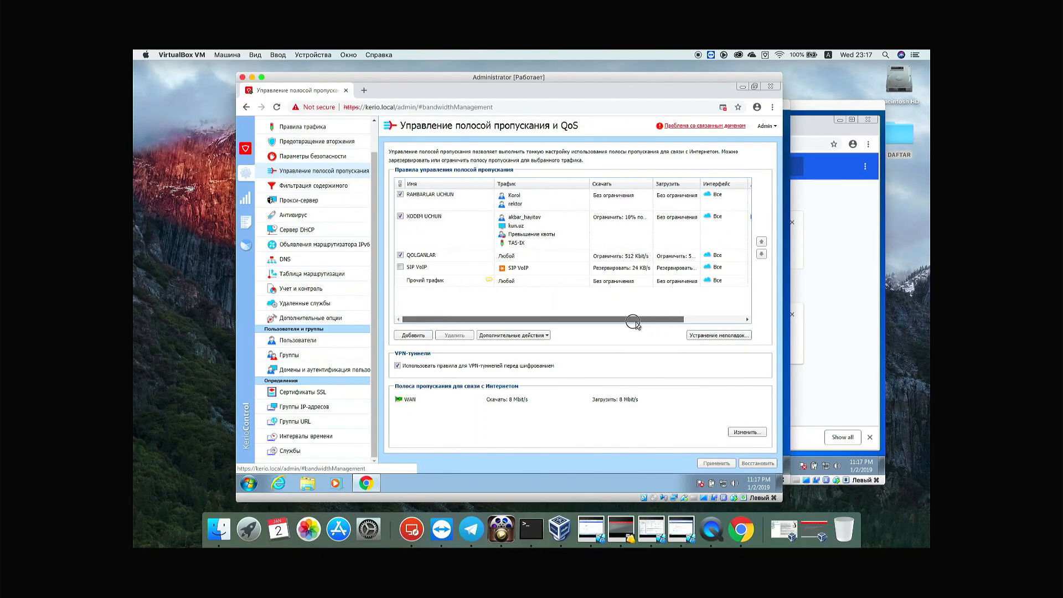